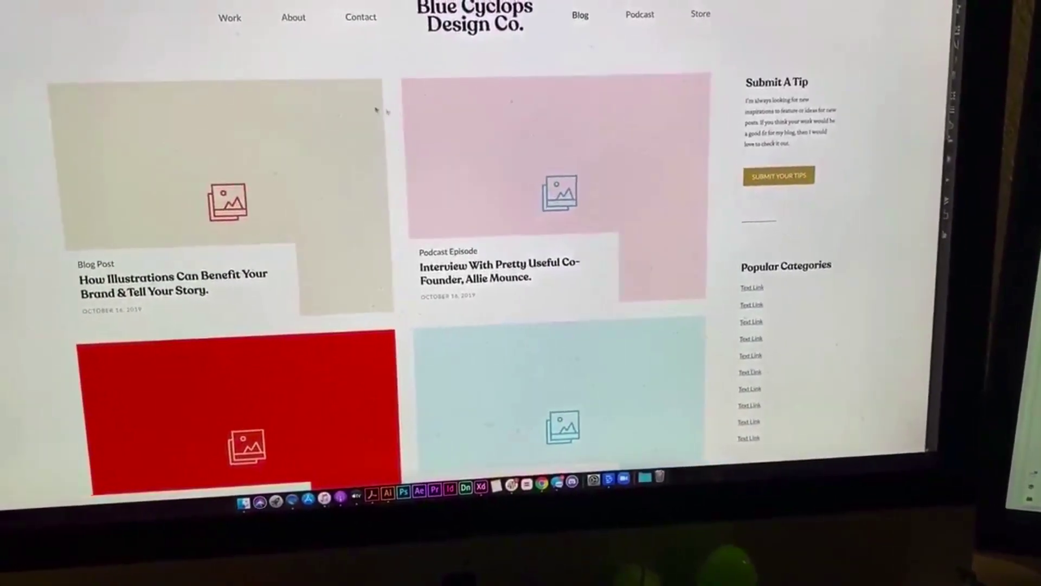
# Step: Leave the preview, inspect the blog collection list's grid layout, and close the grid editor
pyautogui.press('super+shift+p')
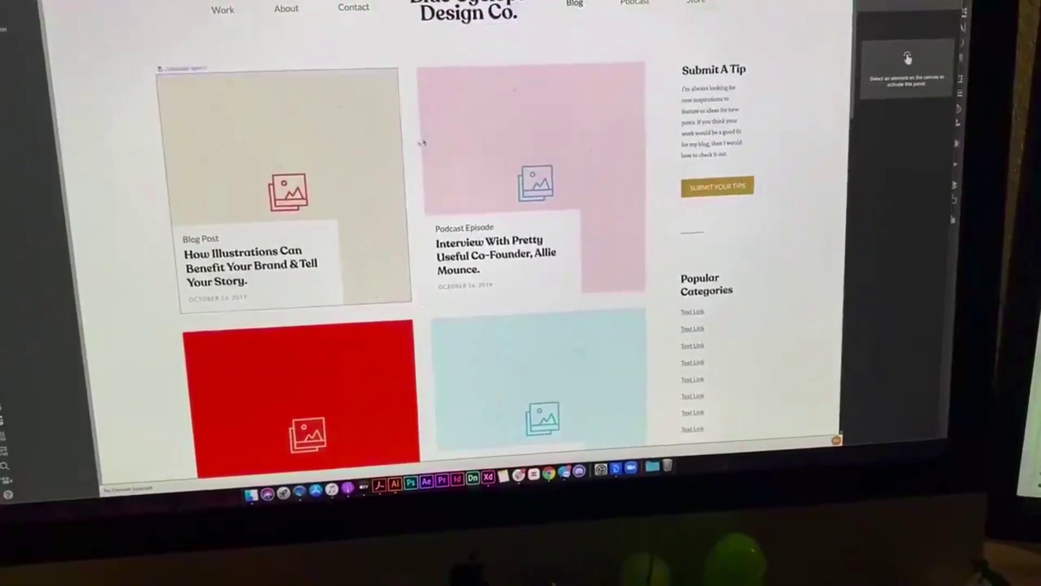
pyautogui.click(416, 139)
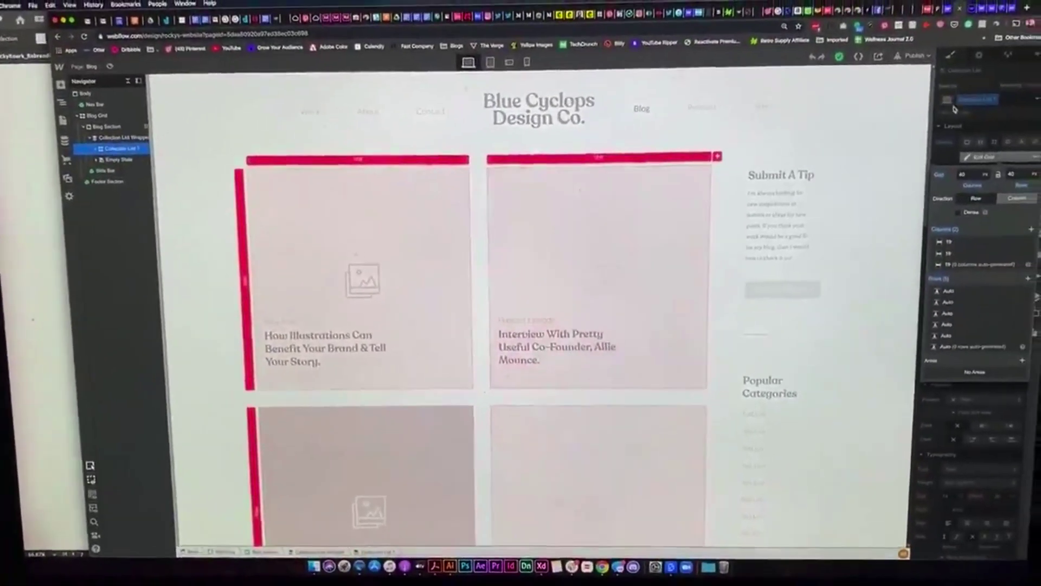
pyautogui.click(978, 116)
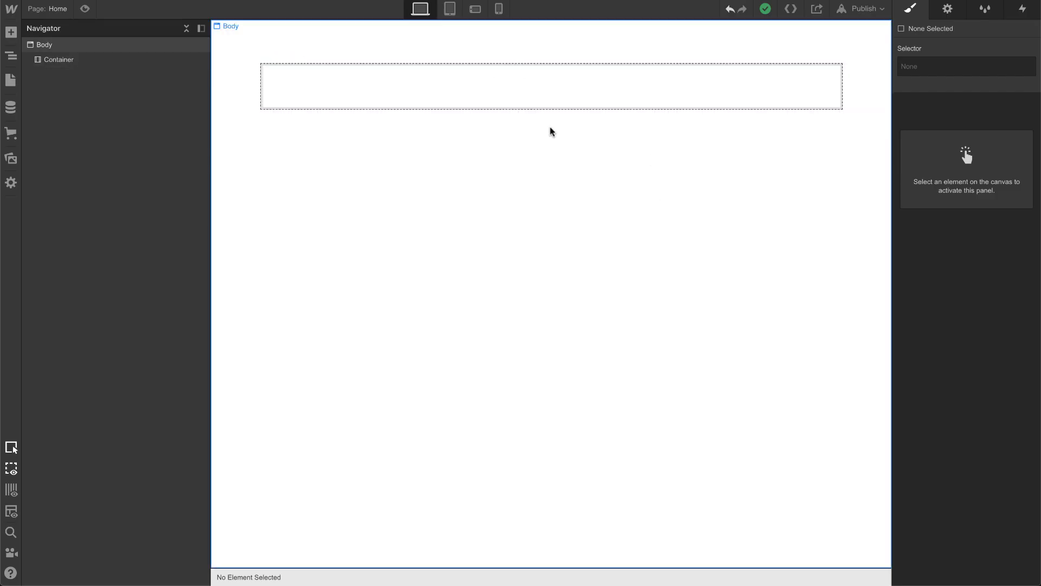
# Step: Insert a Collection List into the empty Home page container and bind it to Blog Posts
pyautogui.click(508, 110)
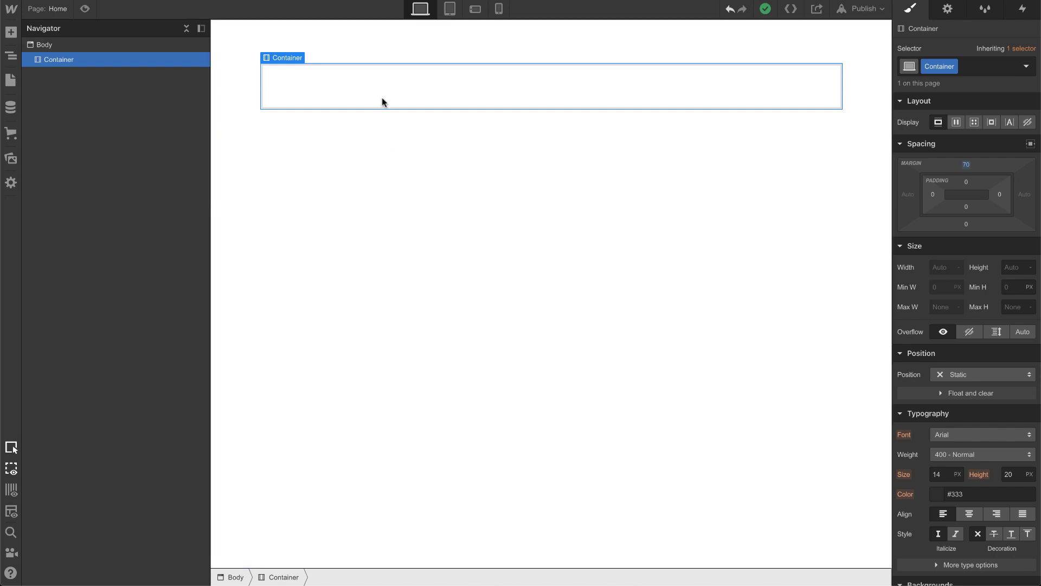
pyautogui.hotkey('ctrl', 'e')
pyautogui.write('collec')
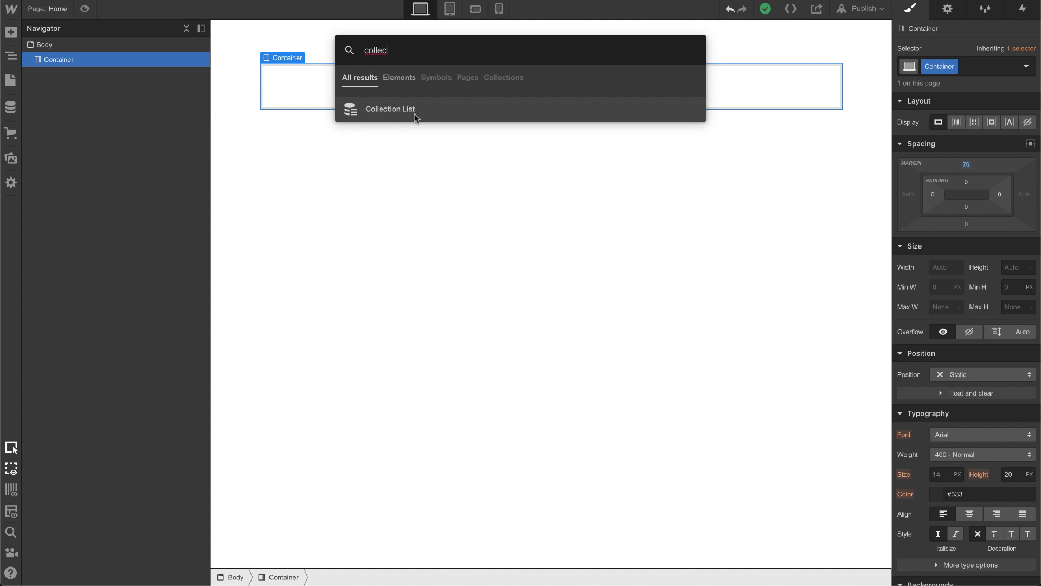
pyautogui.click(414, 111)
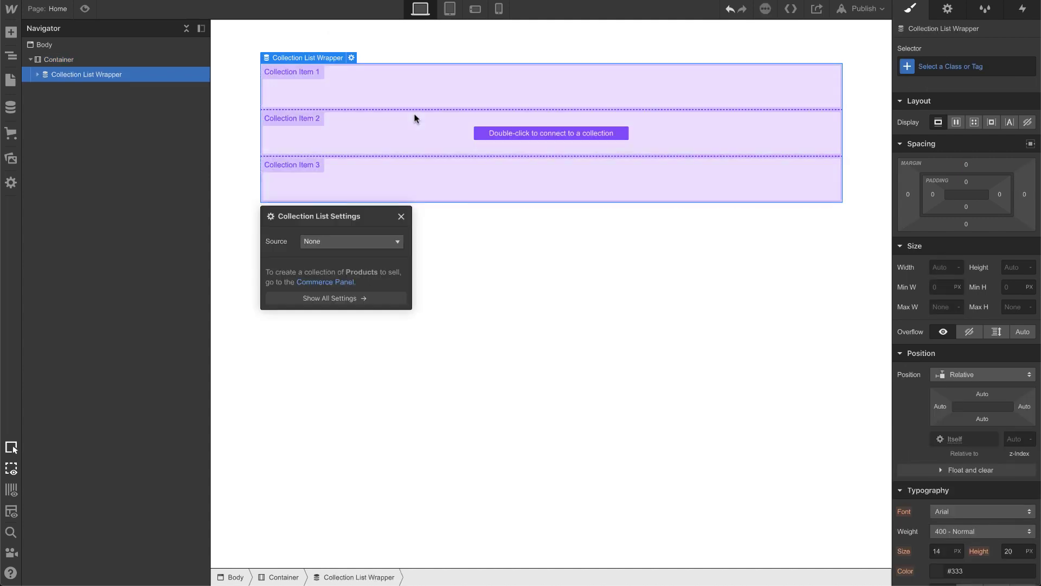
pyautogui.click(356, 242)
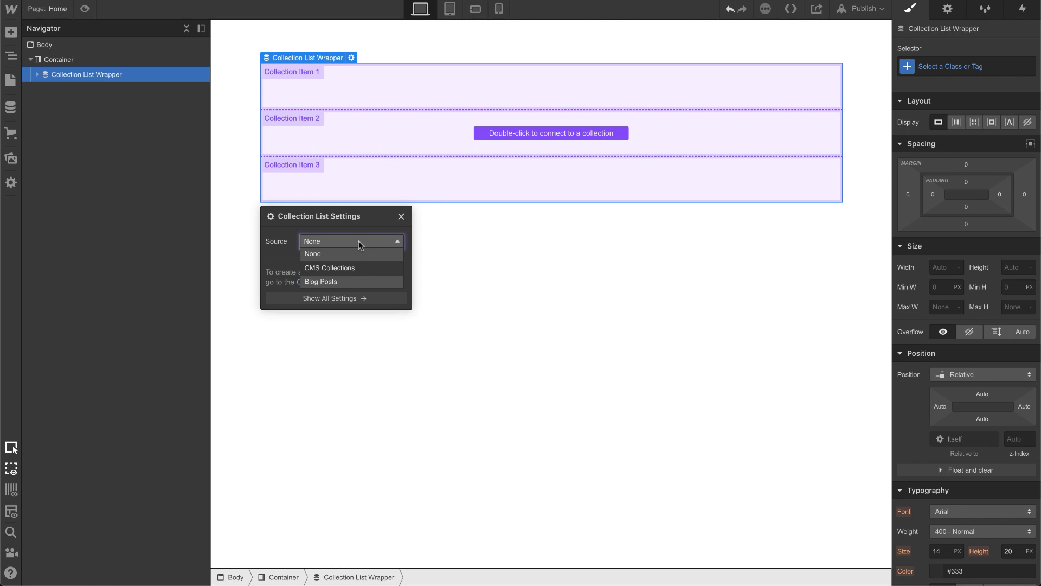
pyautogui.click(346, 282)
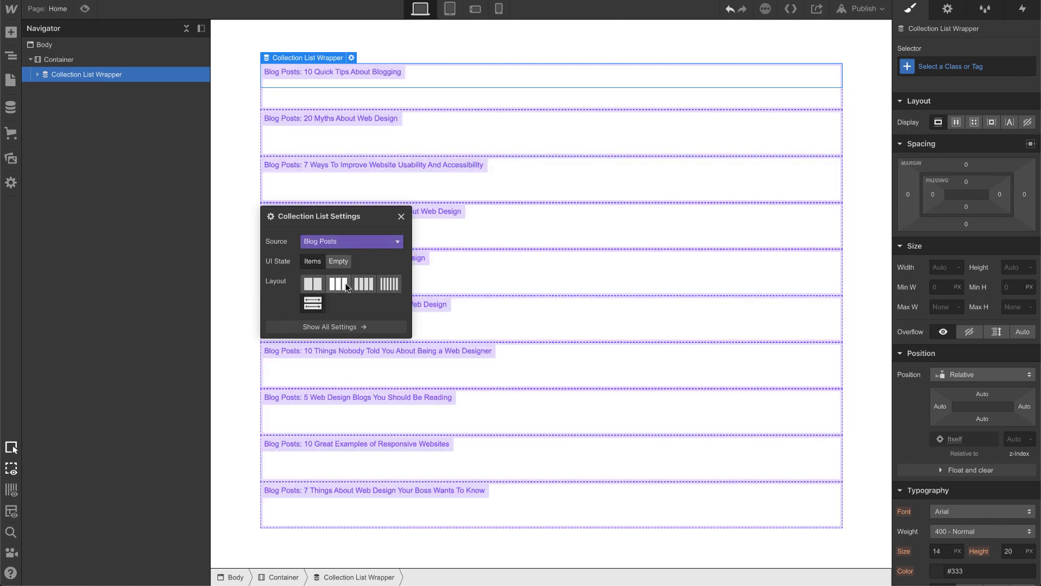
# Step: Add a Div Block inside the first blog collection item
pyautogui.click(402, 217)
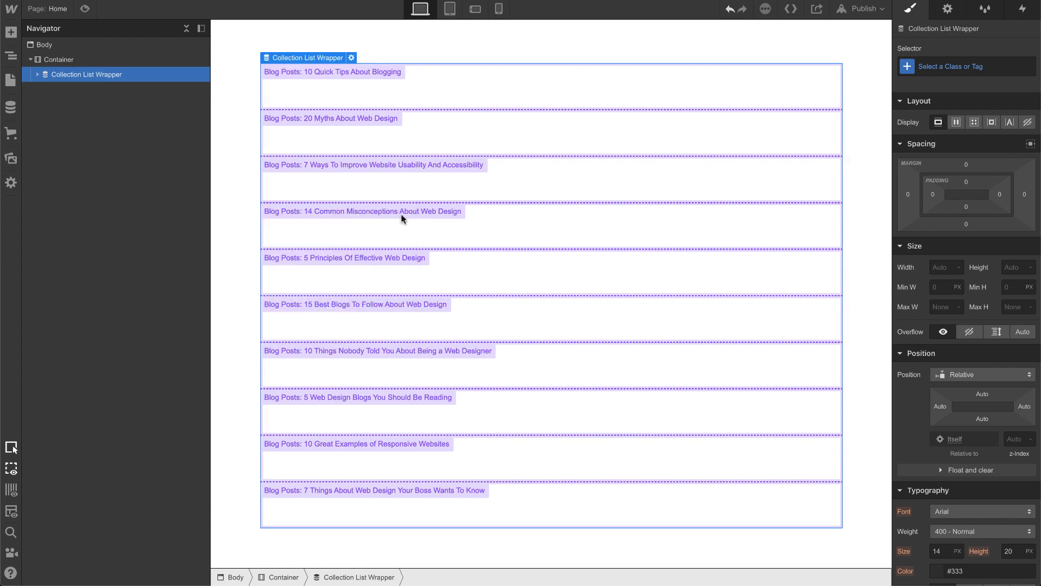
pyautogui.click(374, 89)
pyautogui.press('a')
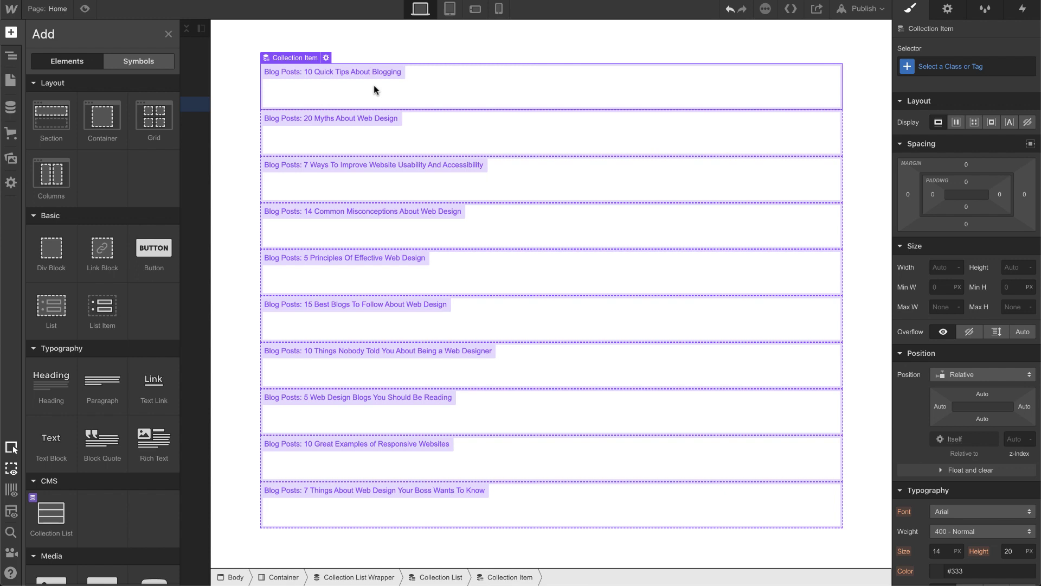
pyautogui.moveTo(55, 251); pyautogui.dragTo(391, 93)
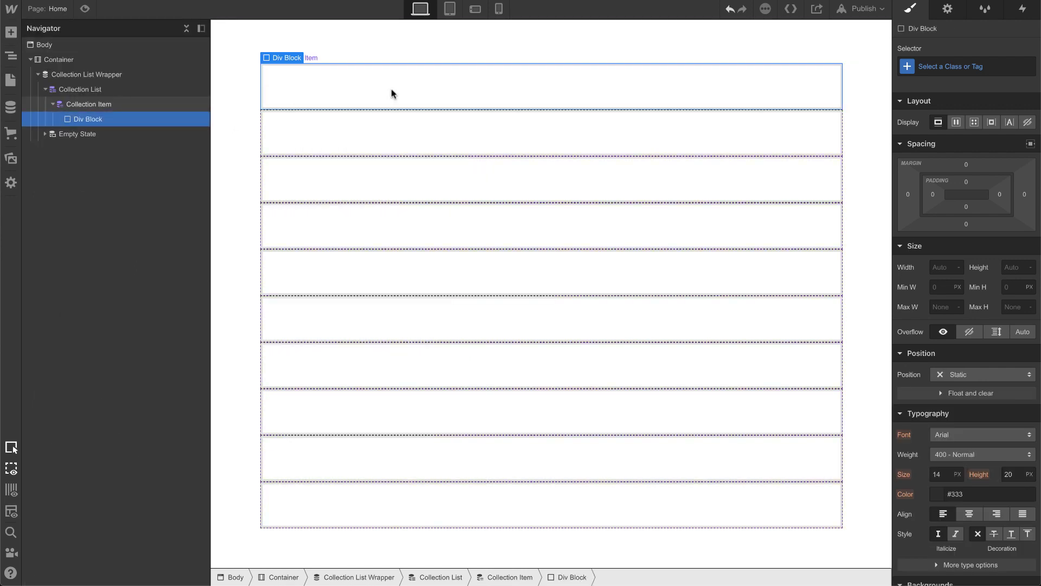
# Step: Give the new block a 250 px height and the class 'post photo'
pyautogui.click(1012, 269)
pyautogui.write('250')
pyautogui.press('Return')
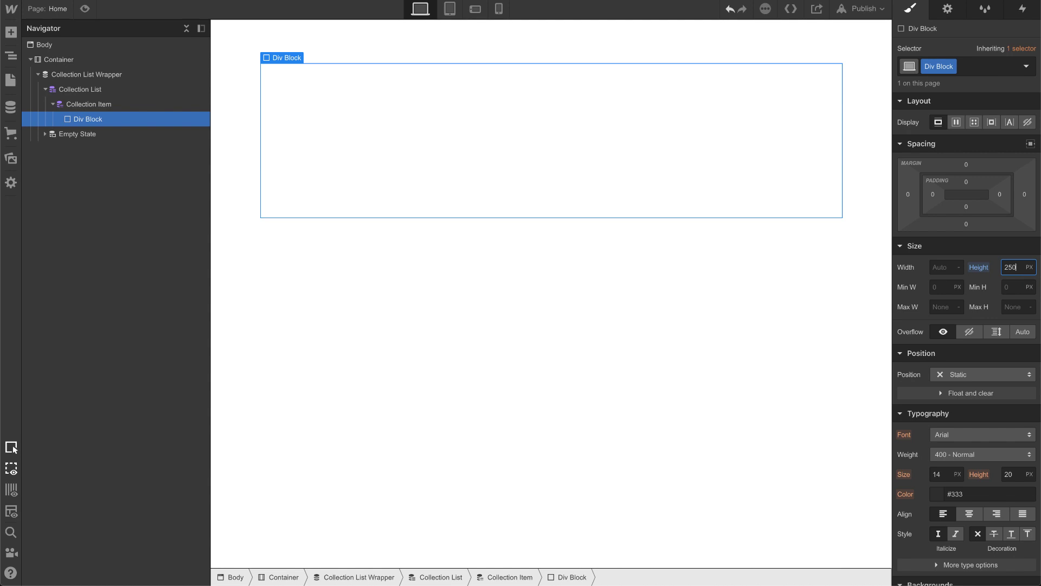
pyautogui.doubleClick(935, 67)
pyautogui.write('post photo')
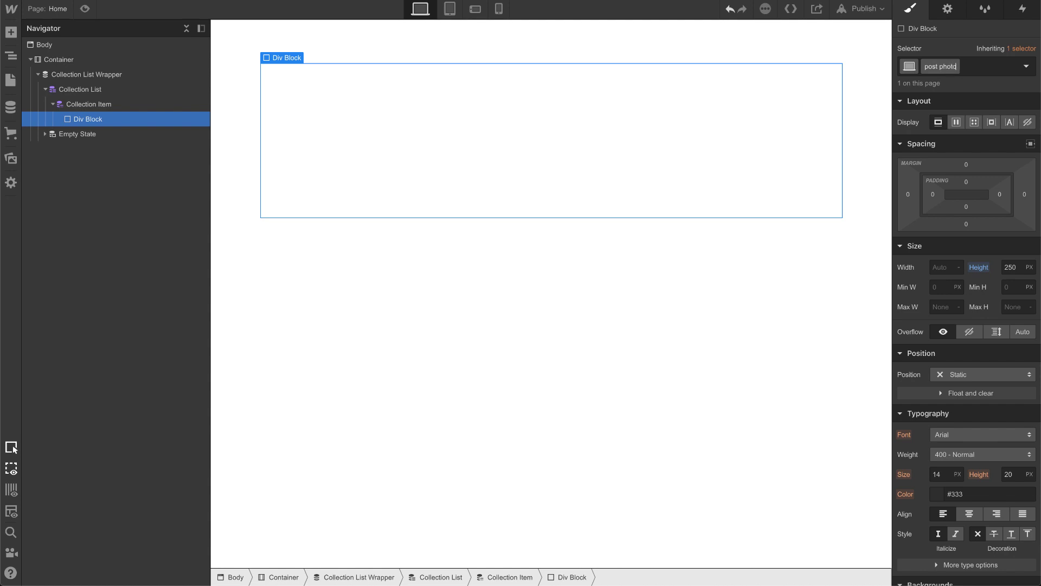
pyautogui.press('Return')
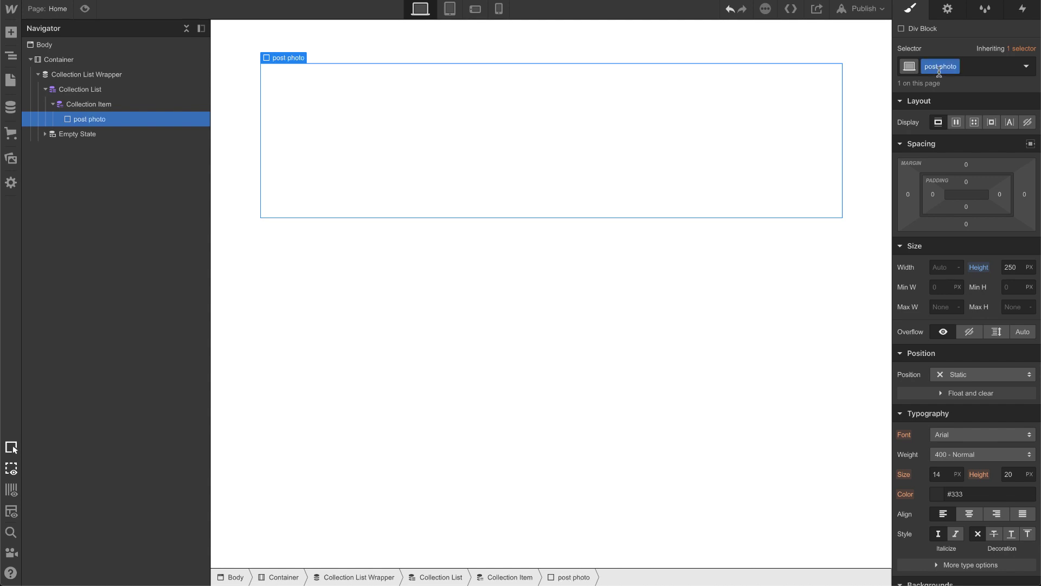
# Step: Bind the post photo background image to each Blog Post's Thumbnail image
pyautogui.click(948, 9)
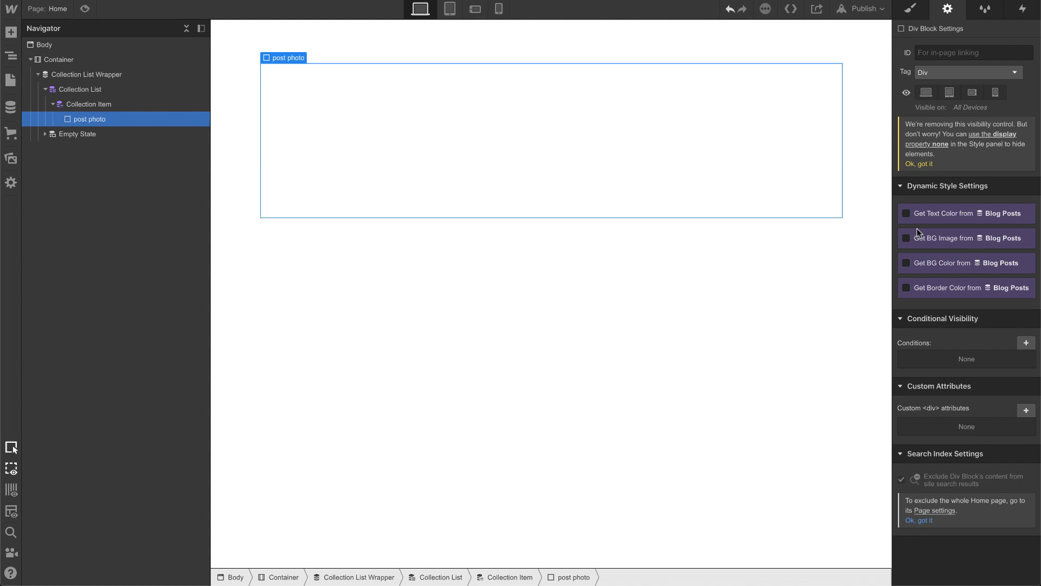
pyautogui.click(931, 253)
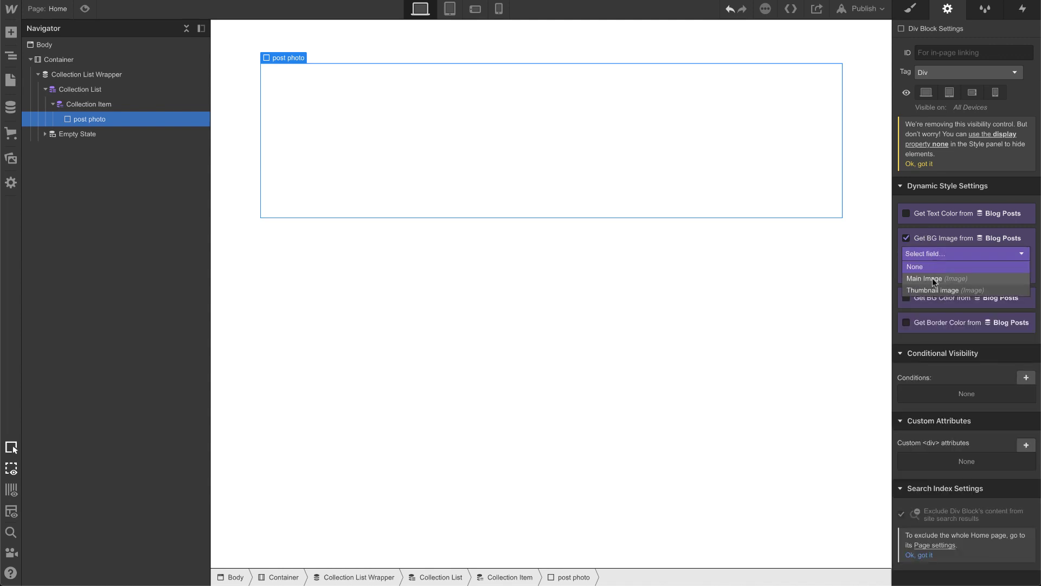
pyautogui.click(932, 289)
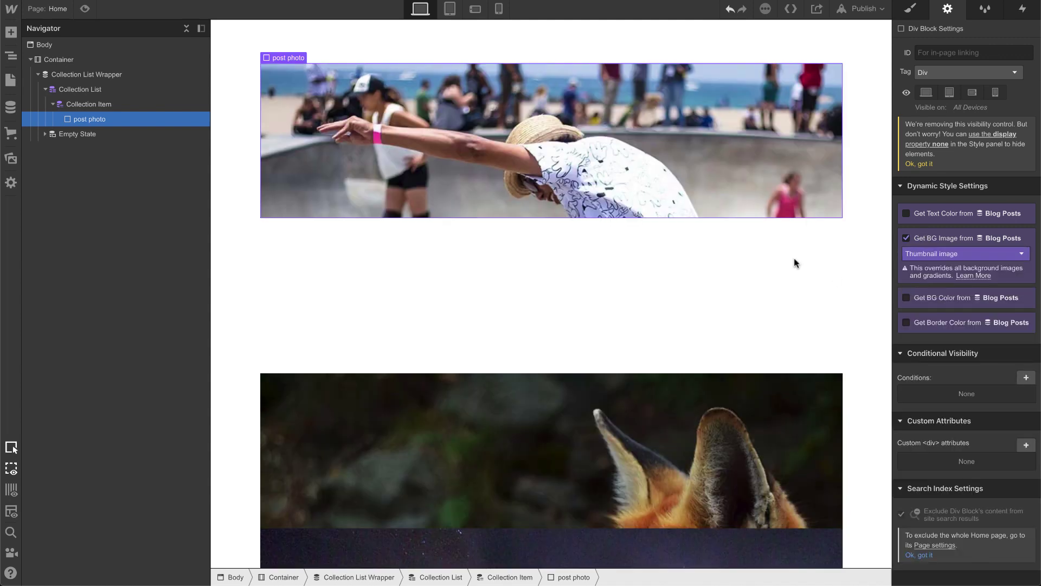
# Step: Add a background image layer sized to Cover and centred
pyautogui.click(912, 11)
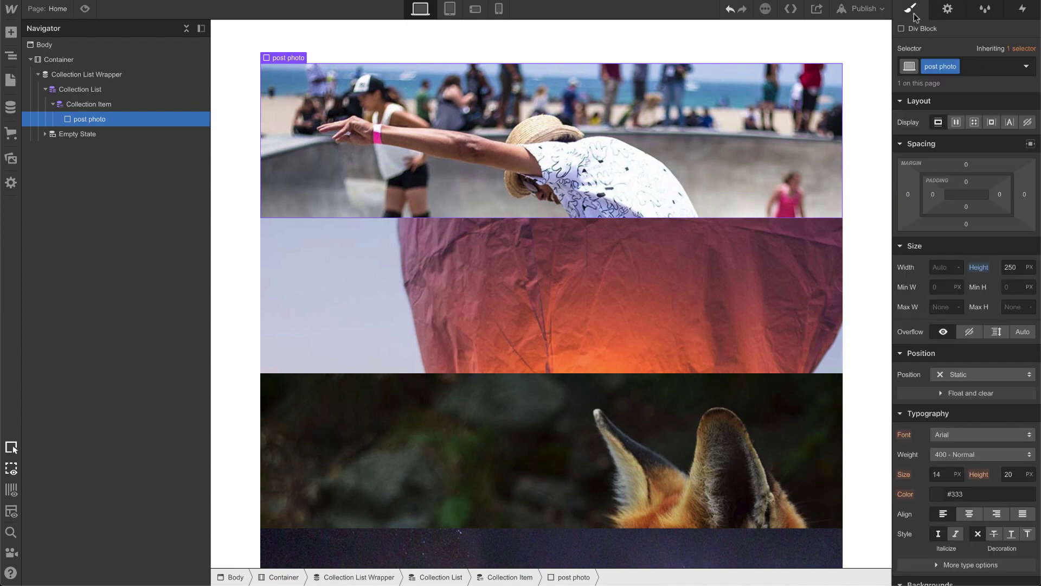
pyautogui.scroll(-5, 926, 334)
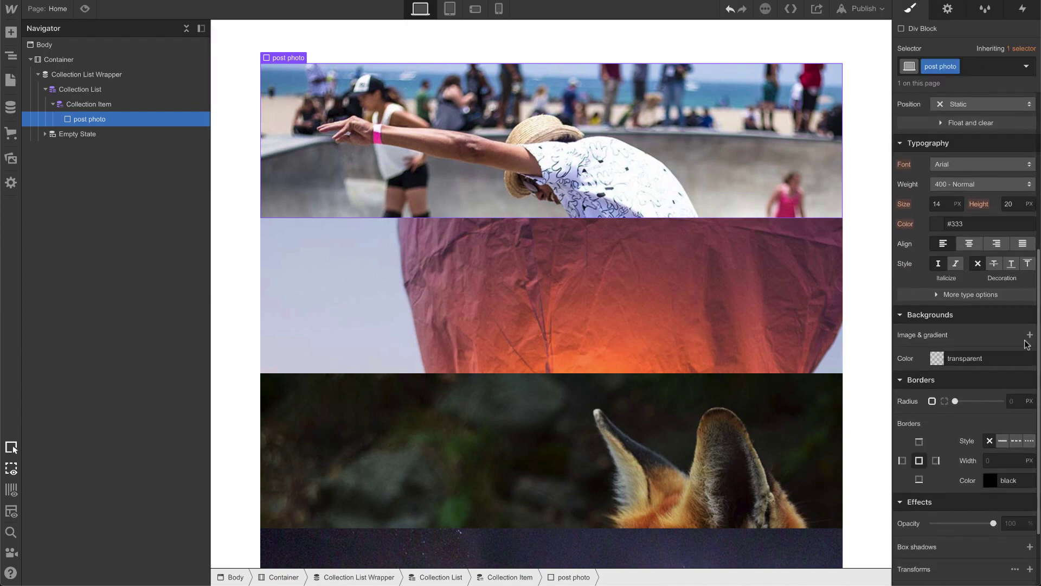
pyautogui.click(1028, 335)
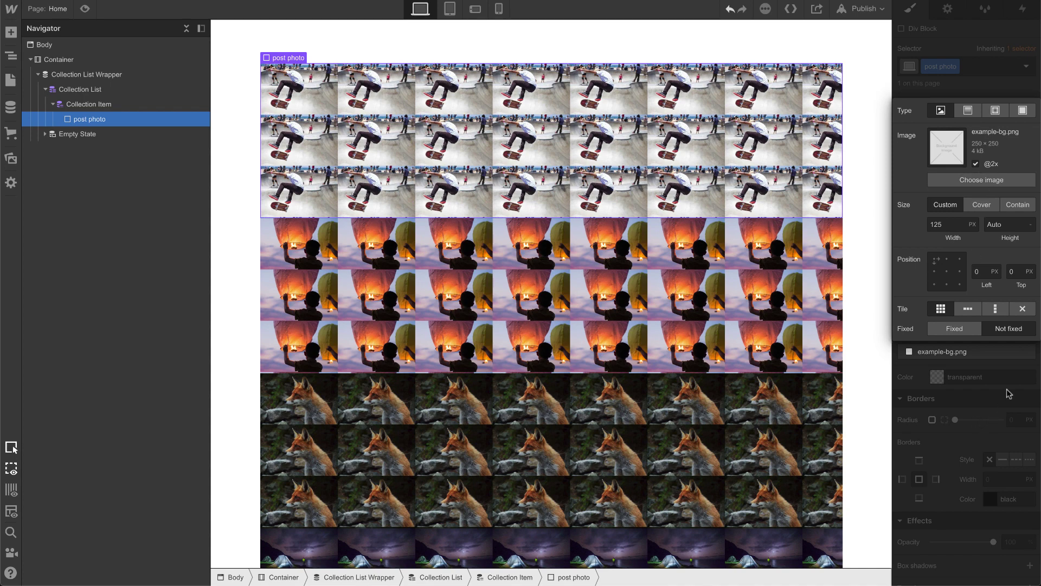
pyautogui.click(981, 205)
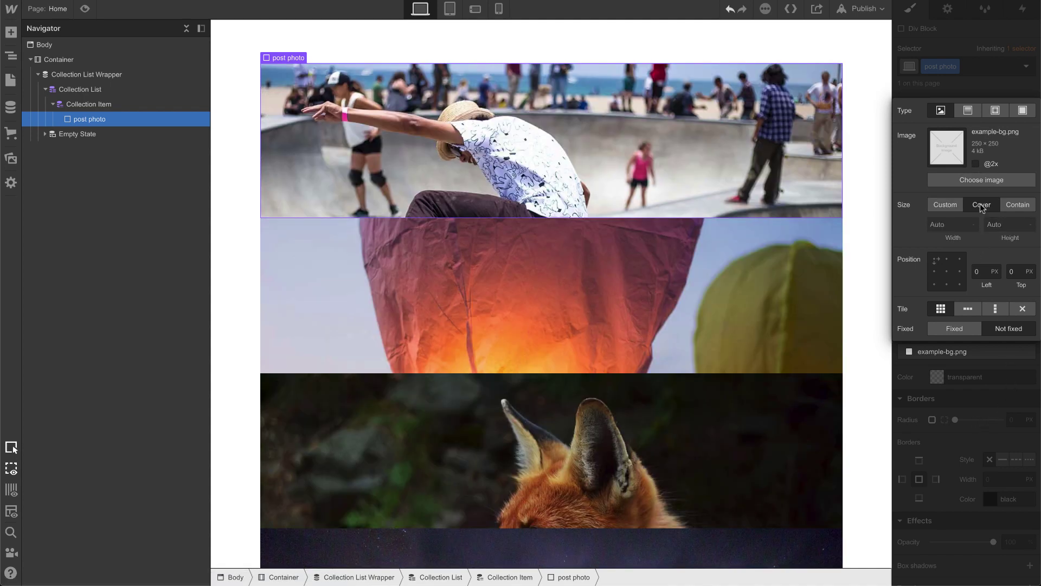
pyautogui.click(947, 271)
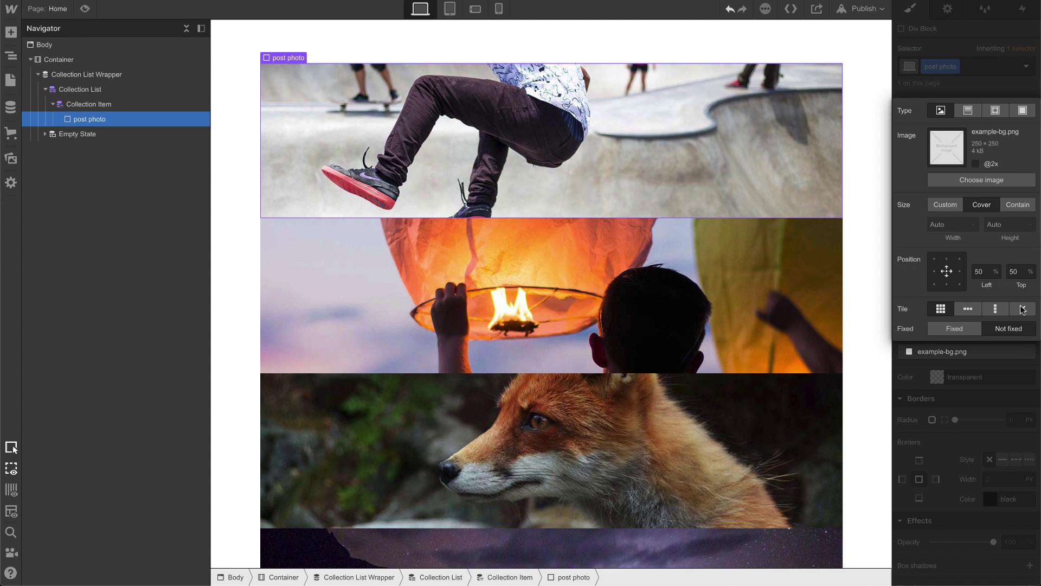
pyautogui.click(986, 375)
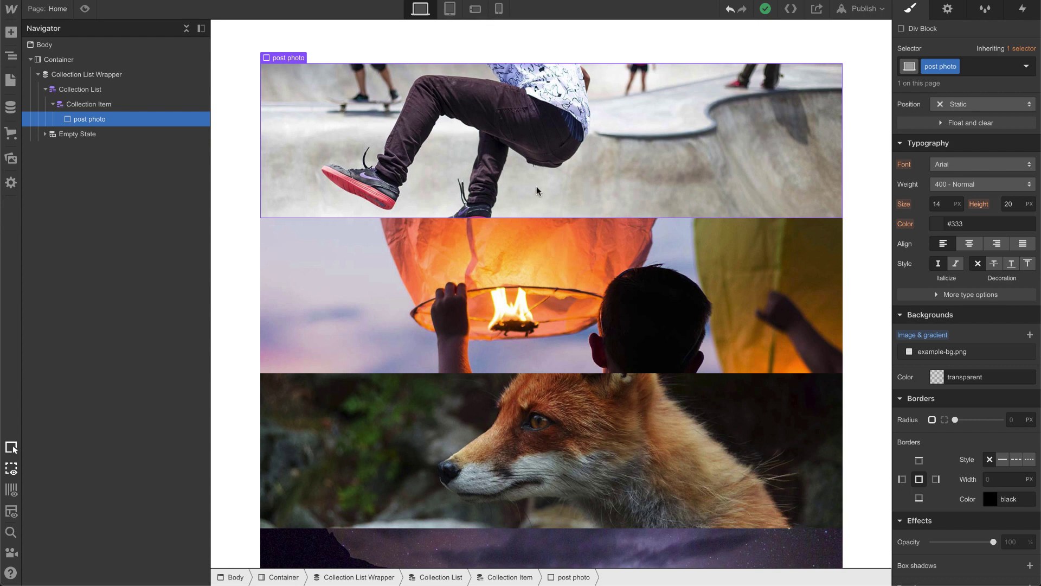
# Step: Make the Collection List a flex layout whose children wrap
pyautogui.click(95, 93)
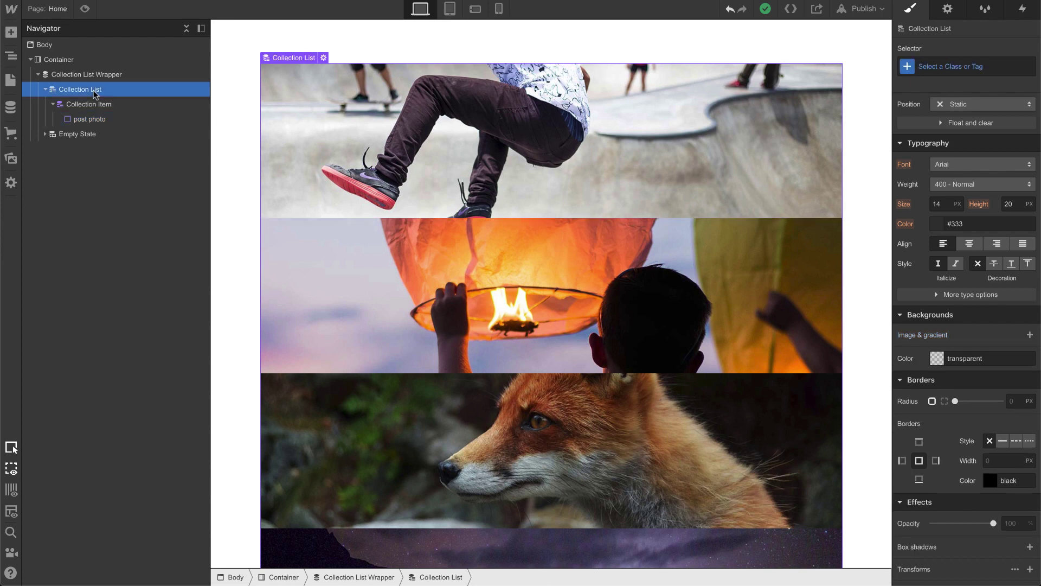
pyautogui.scroll(1, 937, 211)
pyautogui.scroll(5, 937, 211)
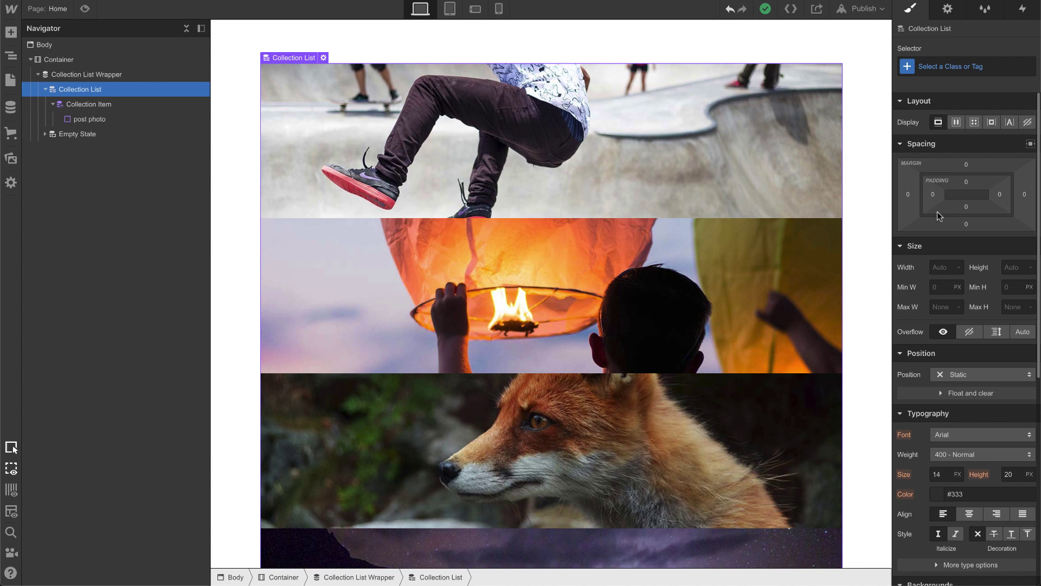
pyautogui.click(956, 122)
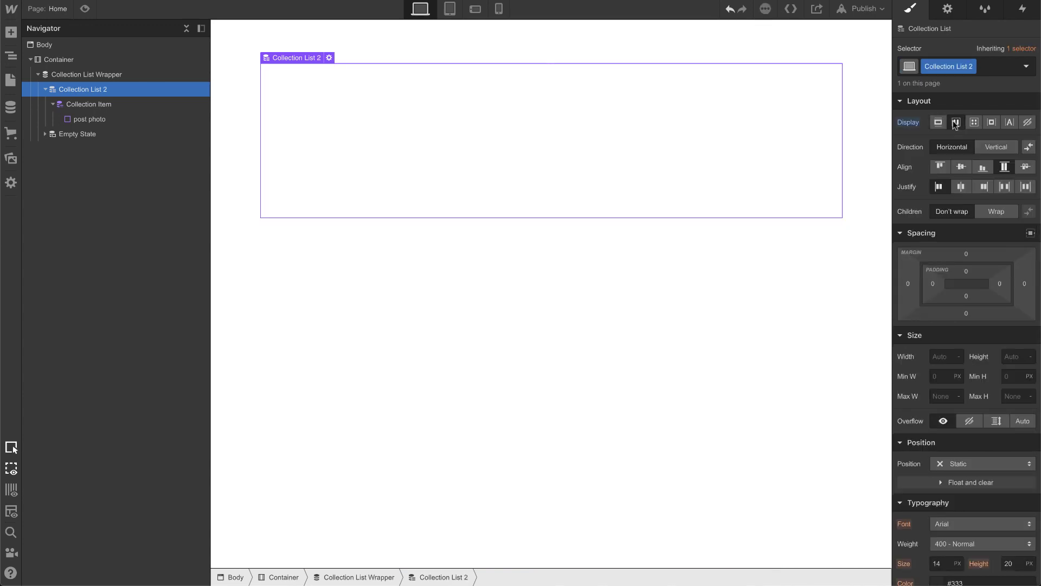
pyautogui.click(996, 212)
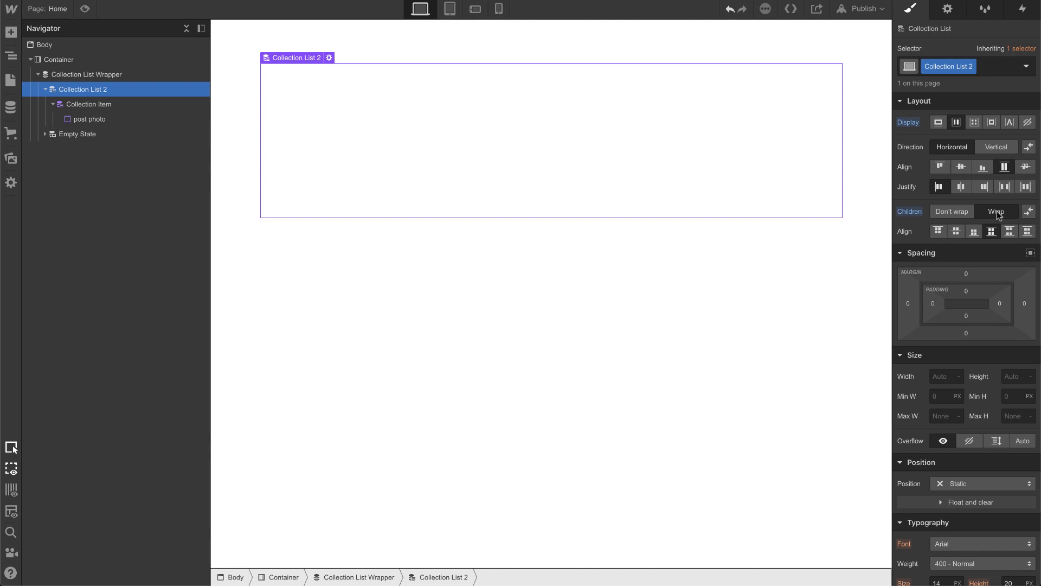
# Step: Set the collection item's flex basis to 50%
pyautogui.click(128, 104)
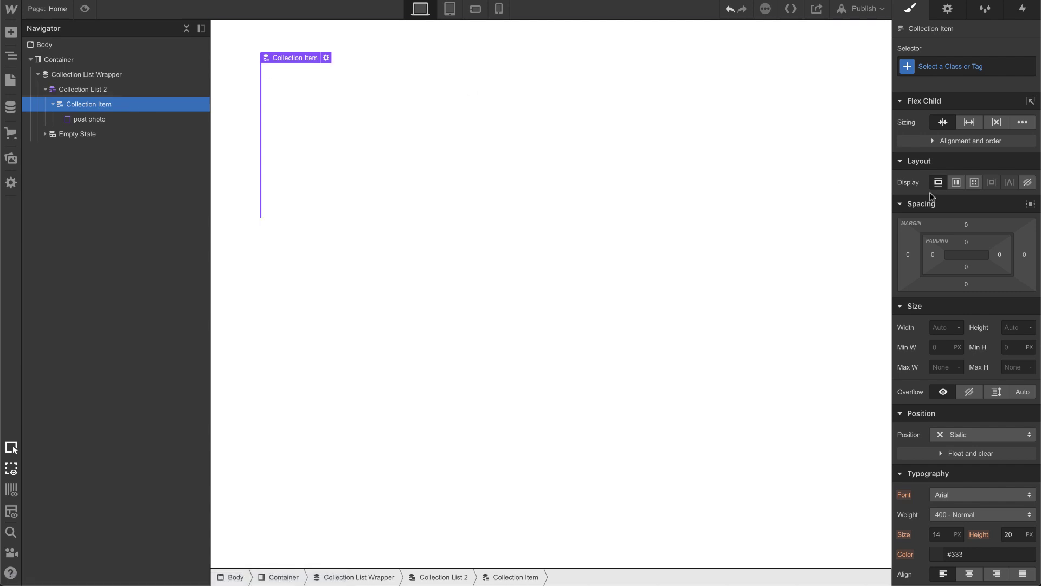
pyautogui.click(1023, 123)
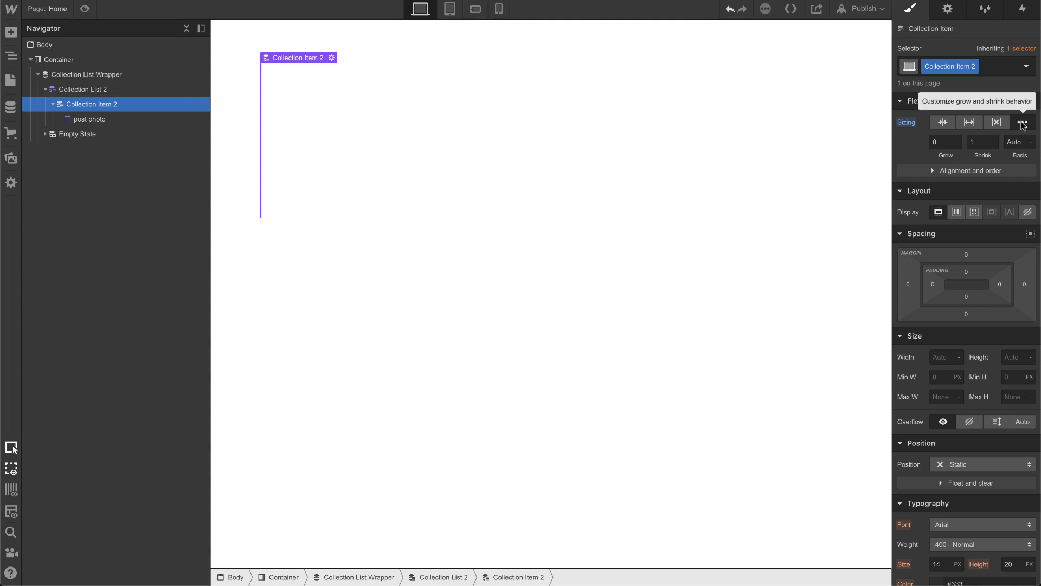
pyautogui.click(1012, 142)
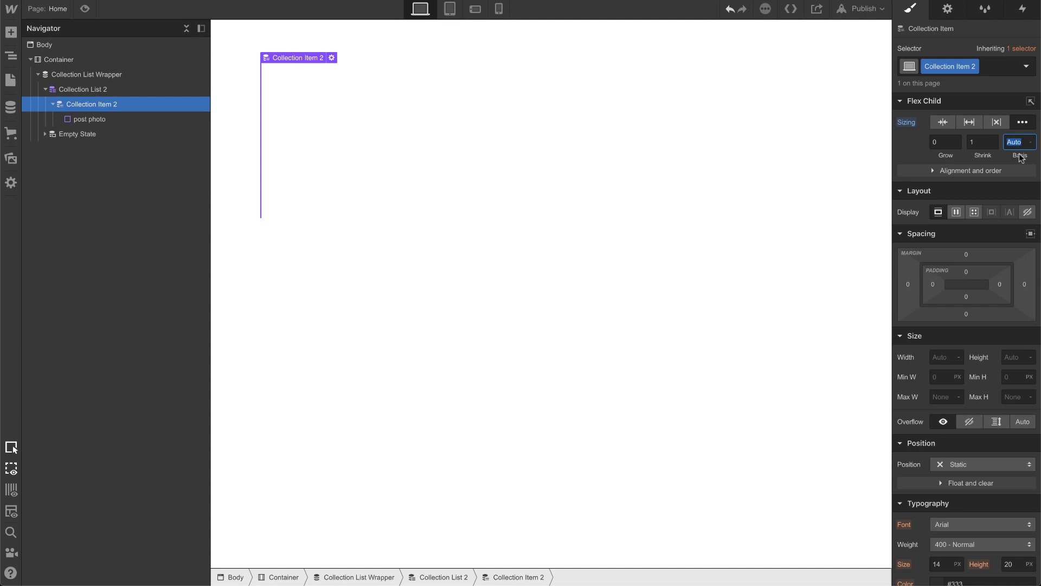
pyautogui.write('50%')
pyautogui.press('Return')
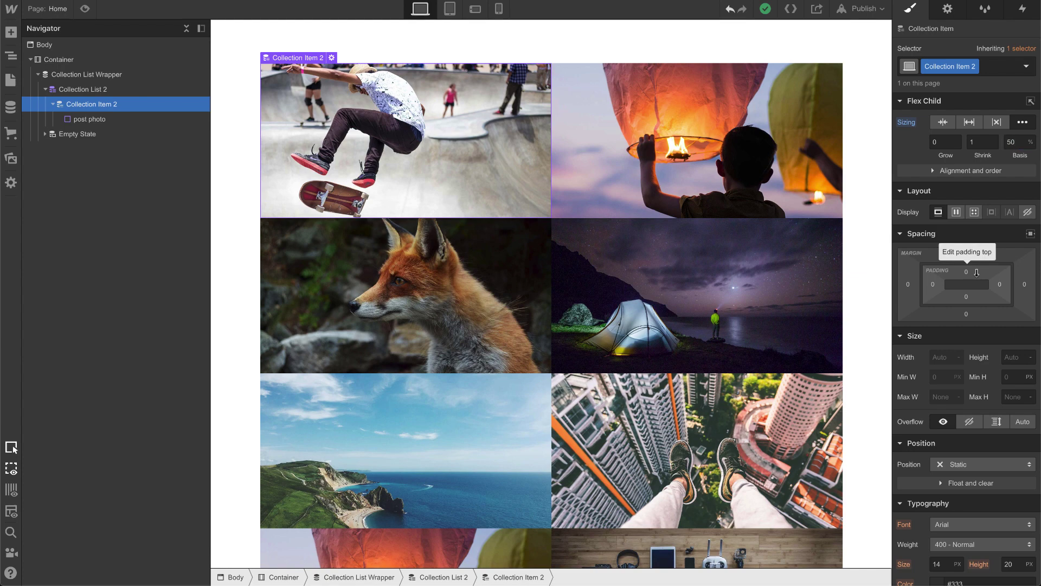
# Step: Give Collection Item 2 10 px padding on all four sides
pyautogui.moveTo(977, 273); pyautogui.dragTo(970, 291)
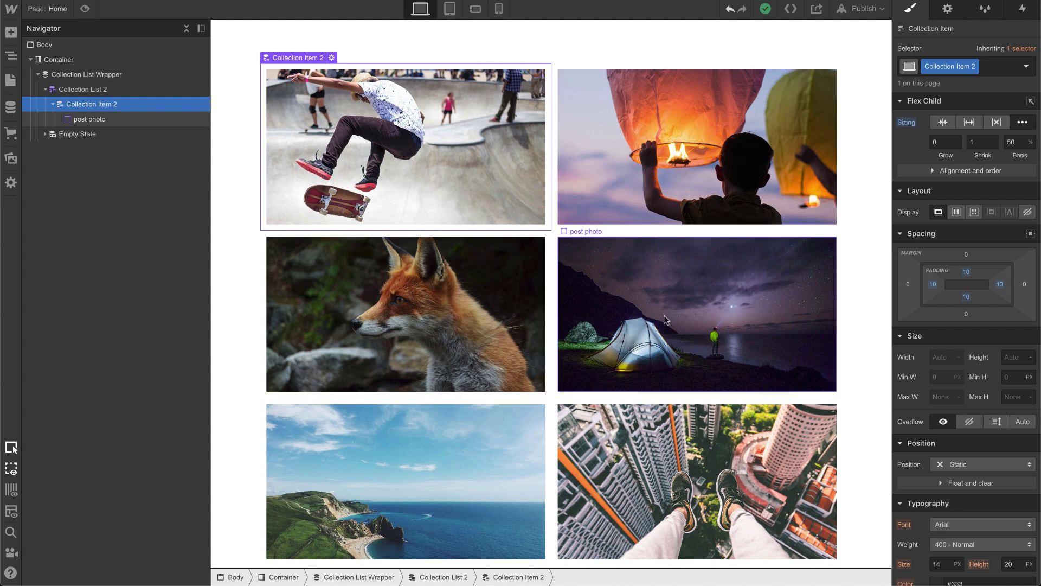
pyautogui.scroll(-1, 665, 313)
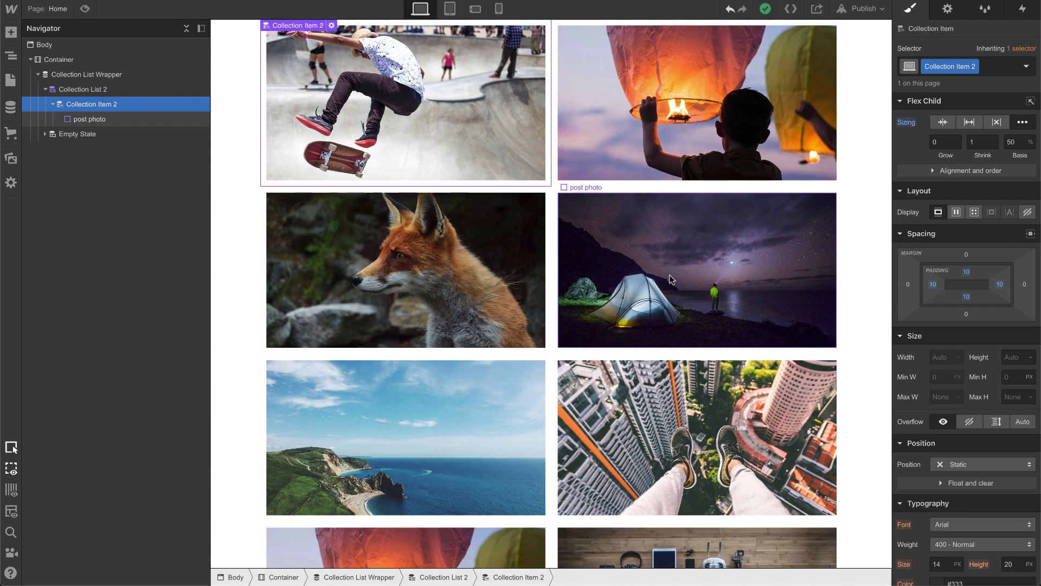
pyautogui.scroll(-4, 669, 276)
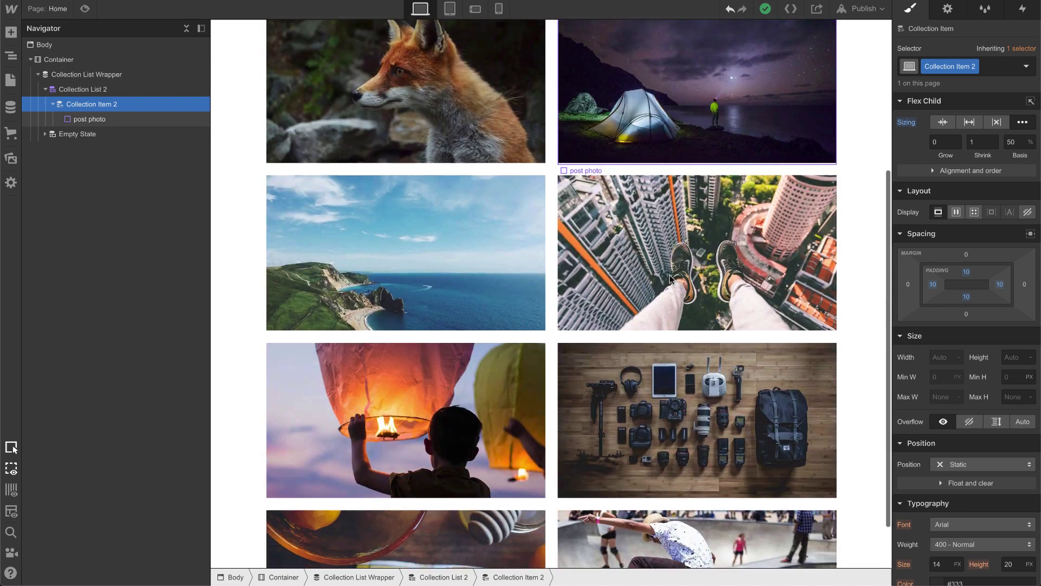
pyautogui.scroll(5, 669, 274)
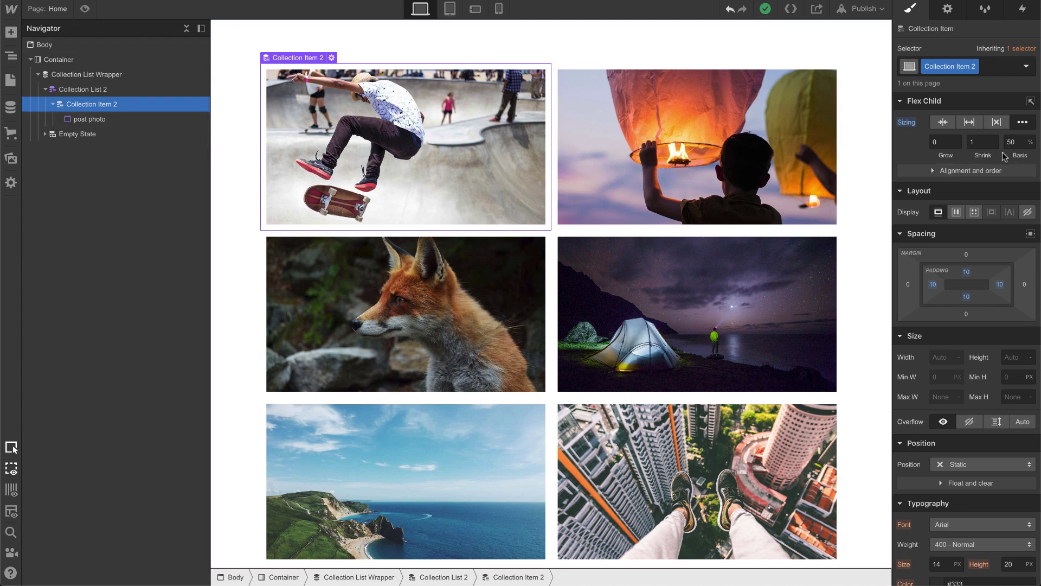
# Step: Change the item flex basis to 100% and publish the site to the selected domains
pyautogui.click(1010, 141)
pyautogui.write('100')
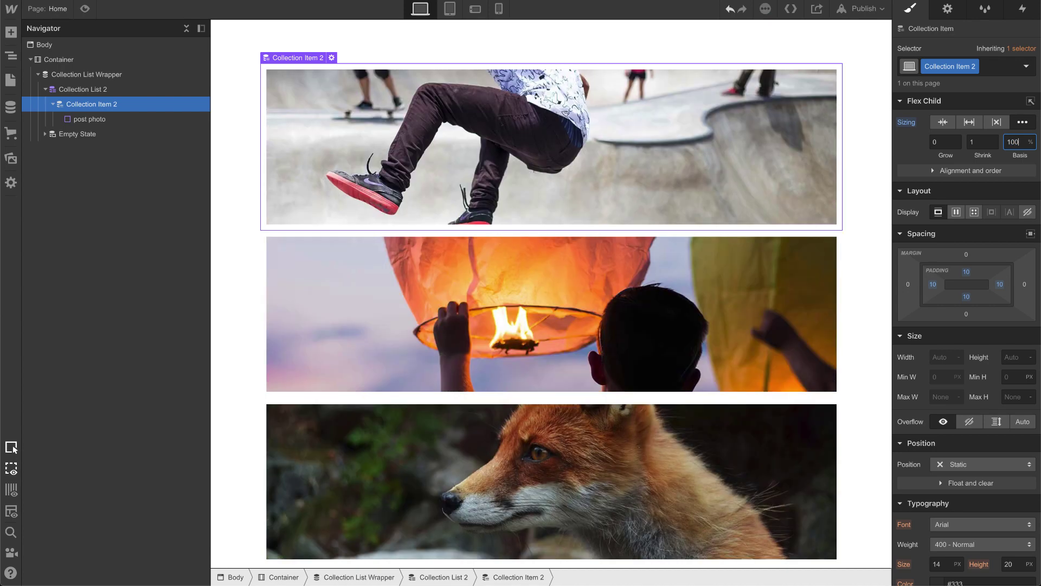
pyautogui.click(867, 10)
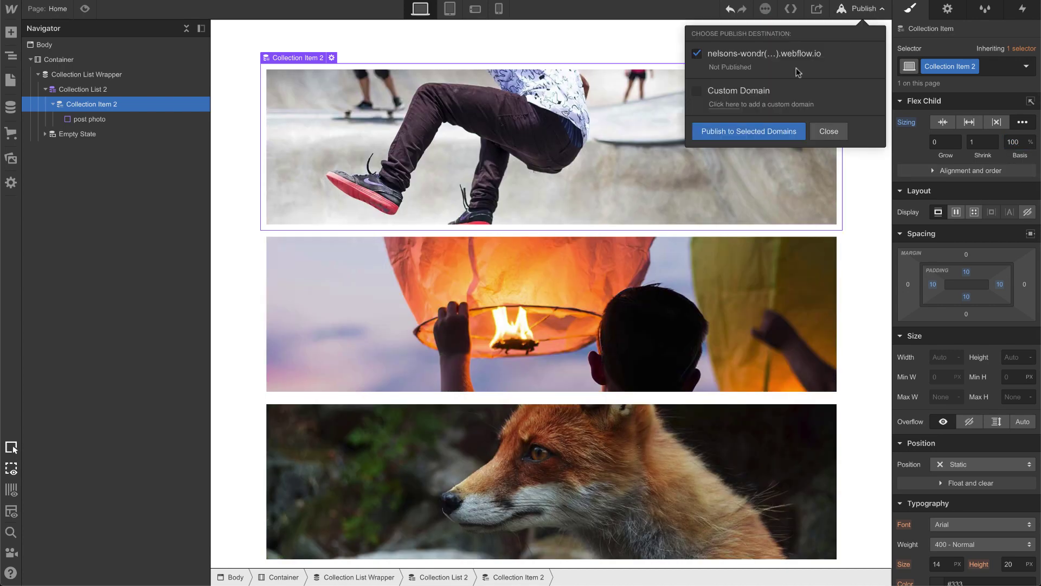
pyautogui.click(754, 129)
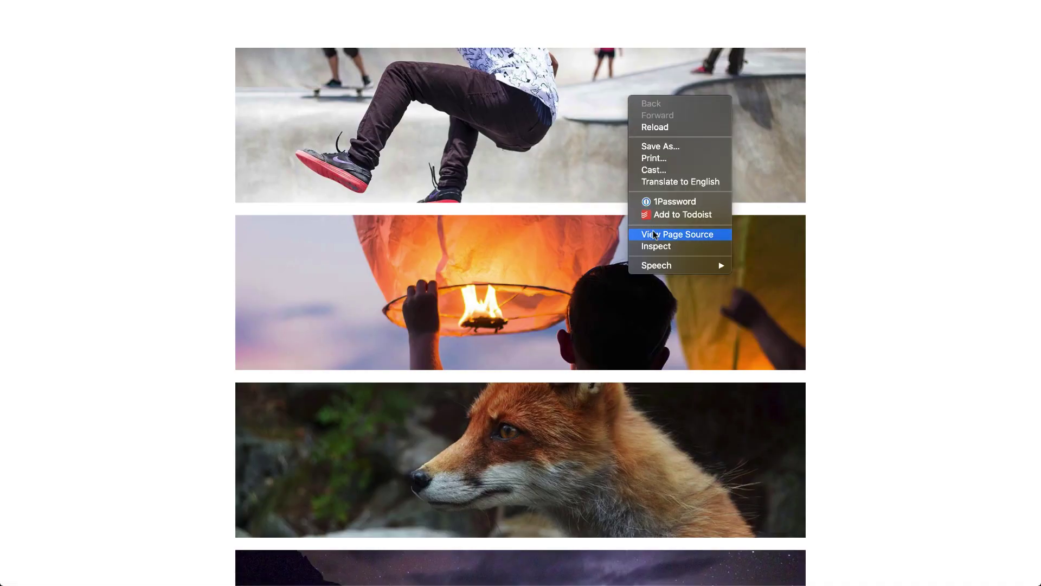
# Step: Inspect the live page and select the collection-item-2 div's flex declaration
pyautogui.click(656, 246)
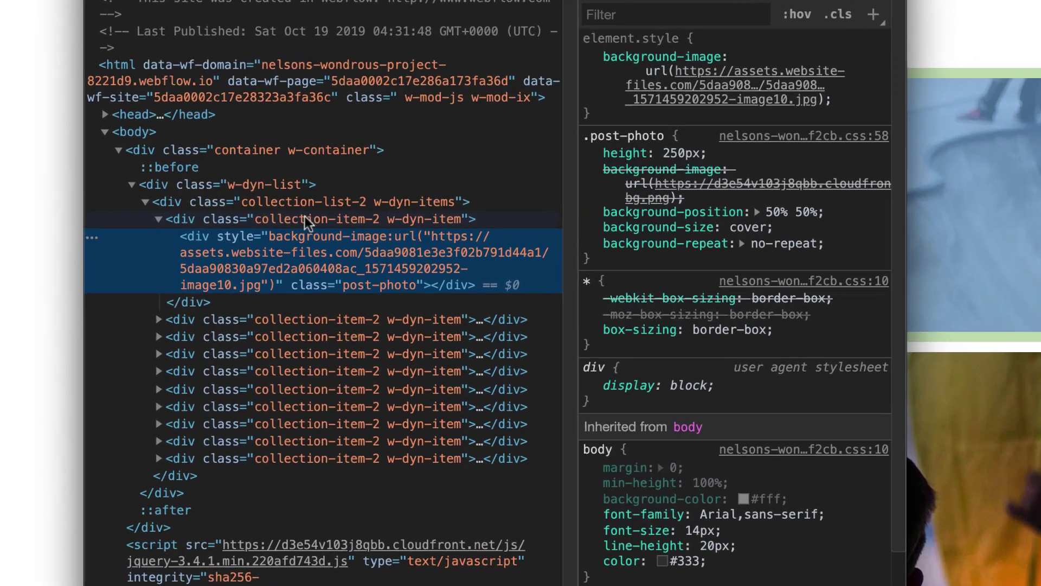
pyautogui.click(293, 135)
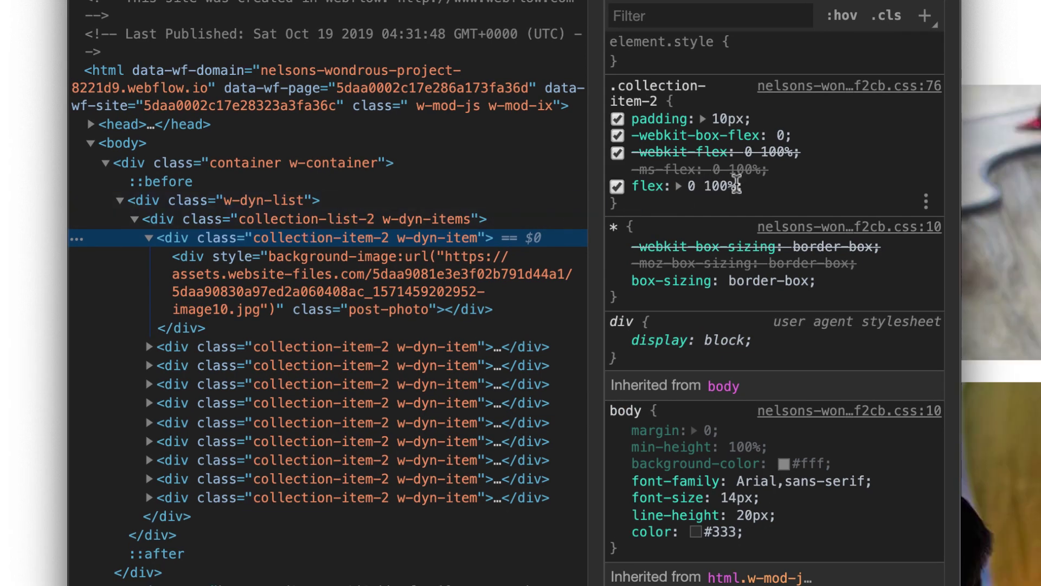
pyautogui.moveTo(750, 187); pyautogui.dragTo(632, 181)
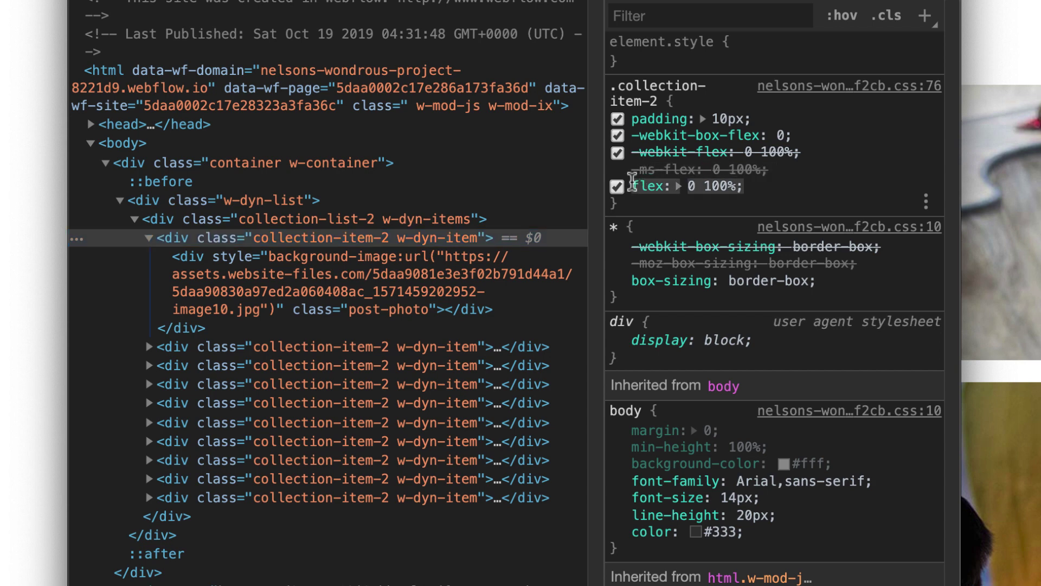
pyautogui.doubleClick(713, 184)
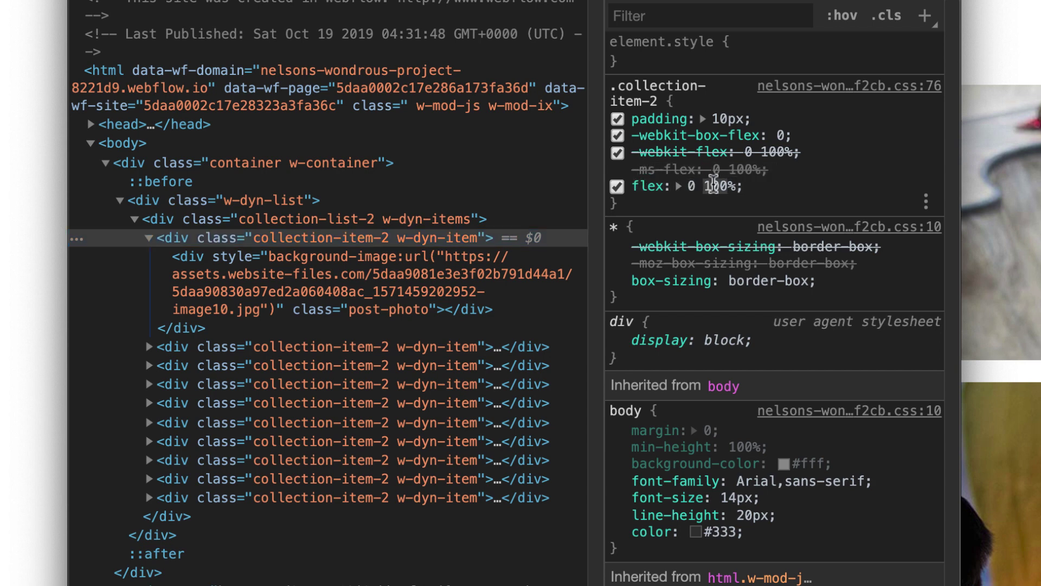
# Step: Change the collection-item-2 flex value to 0 50% in DevTools
pyautogui.click(677, 101)
pyautogui.write('50')
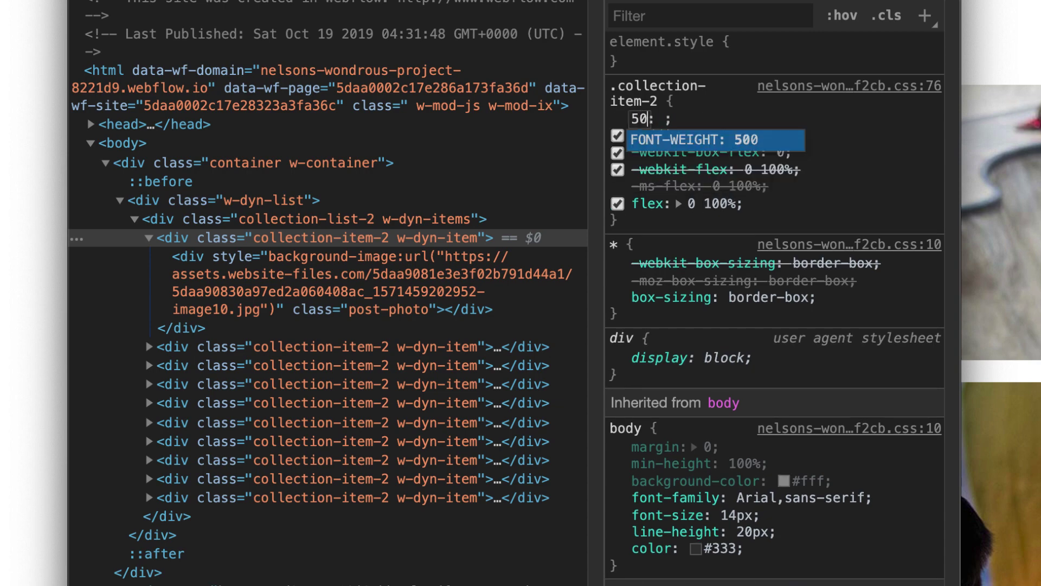
pyautogui.click(841, 202)
pyautogui.click(709, 184)
pyautogui.doubleClick(710, 185)
pyautogui.write('50')
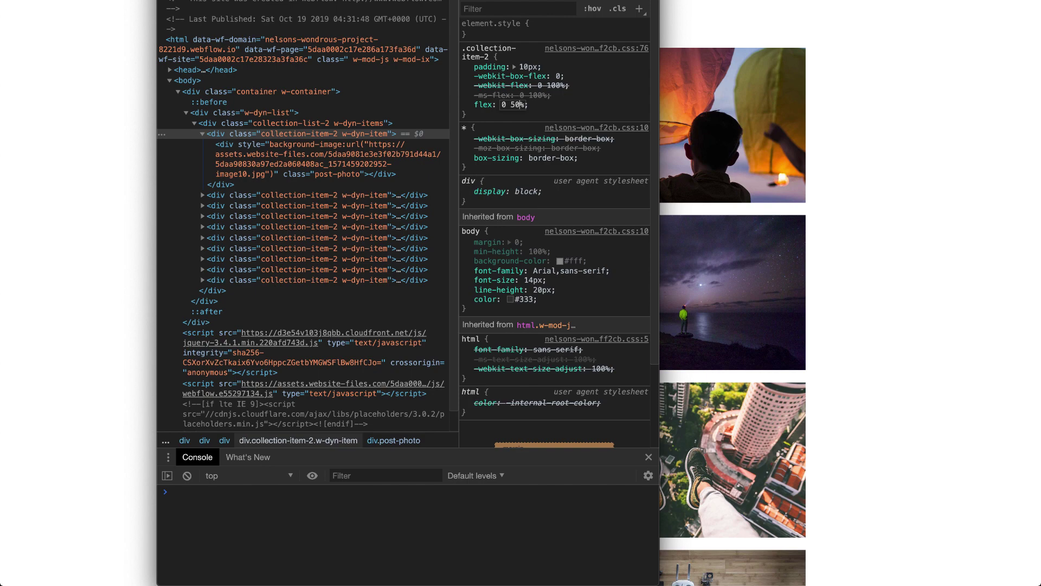
# Step: Move DevTools aside to view the photos and set flex back to 0 100%
pyautogui.moveTo(514, 0); pyautogui.dragTo(850, 153)
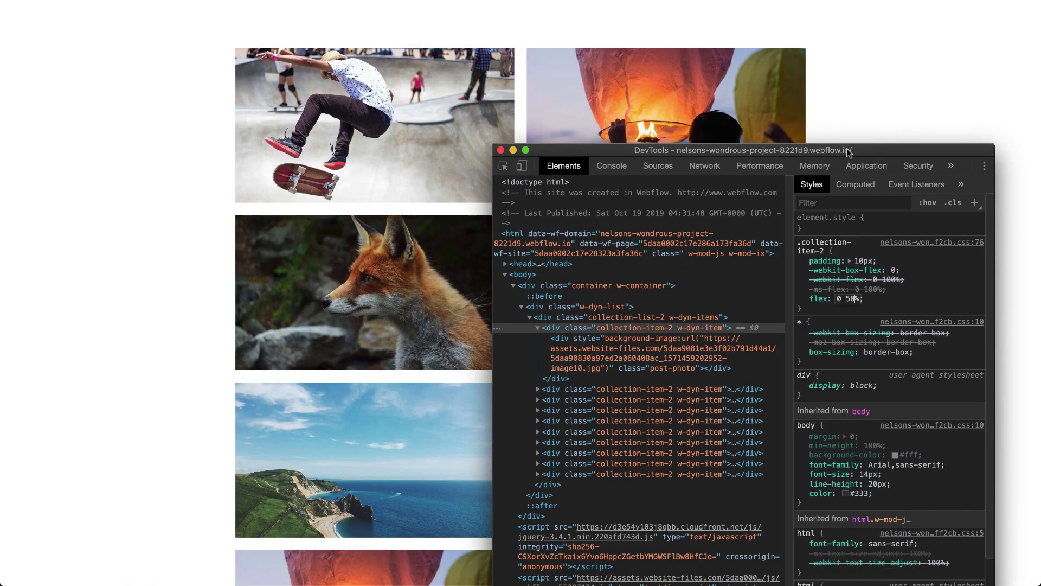
pyautogui.doubleClick(849, 298)
pyautogui.write('100')
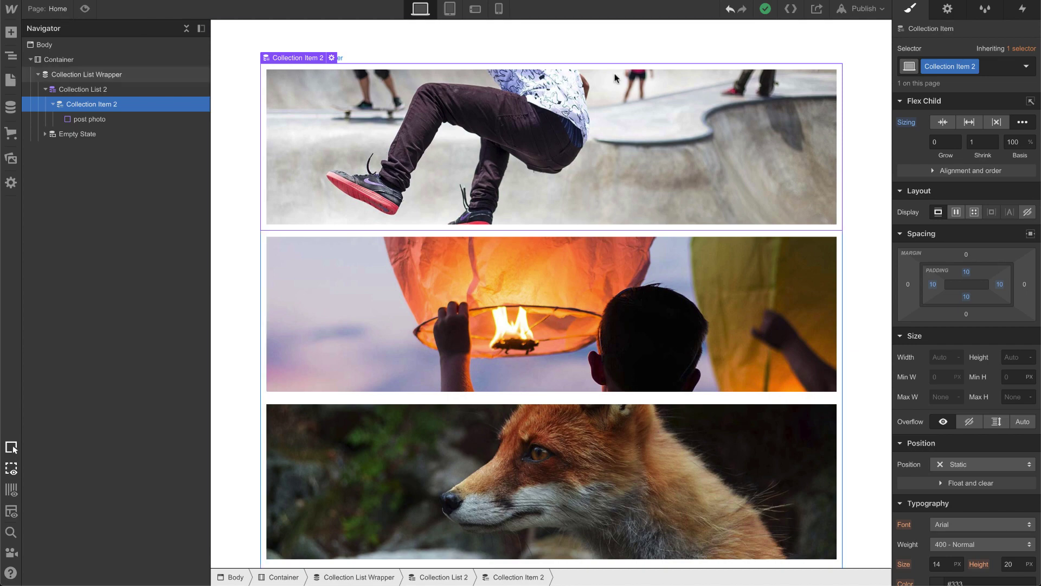
# Step: Set the collection item's flex basis back to 50%
pyautogui.click(1014, 142)
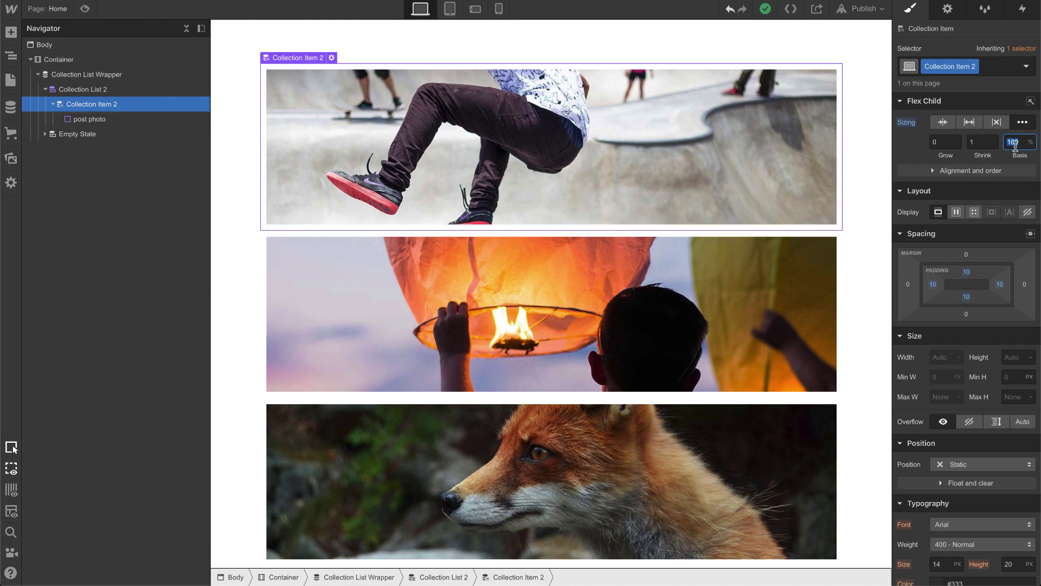
pyautogui.write('50')
pyautogui.press('Return')
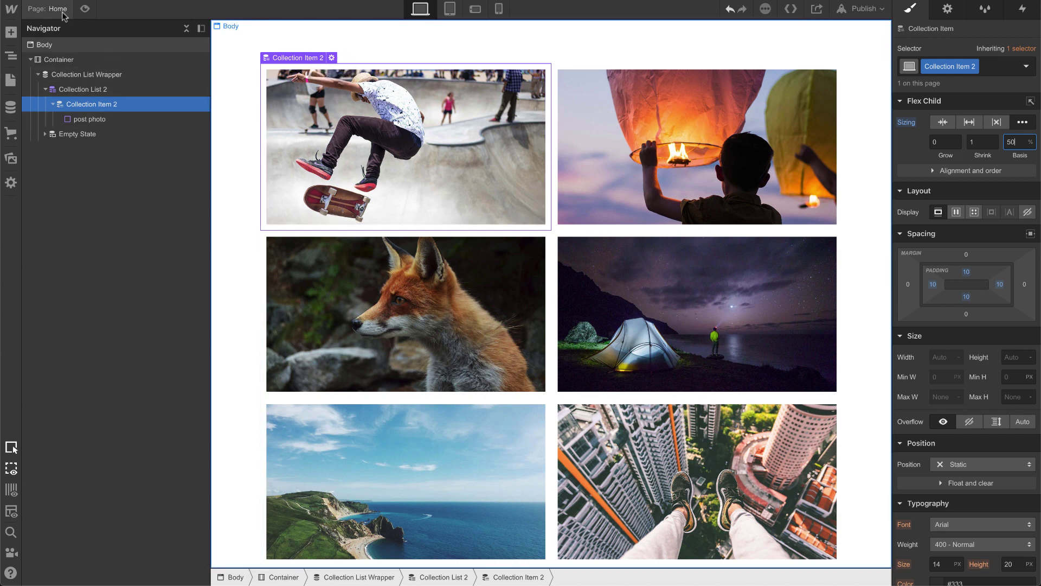
# Step: Select the first post photo and drag an Embed element into the Navigator
pyautogui.write('a')
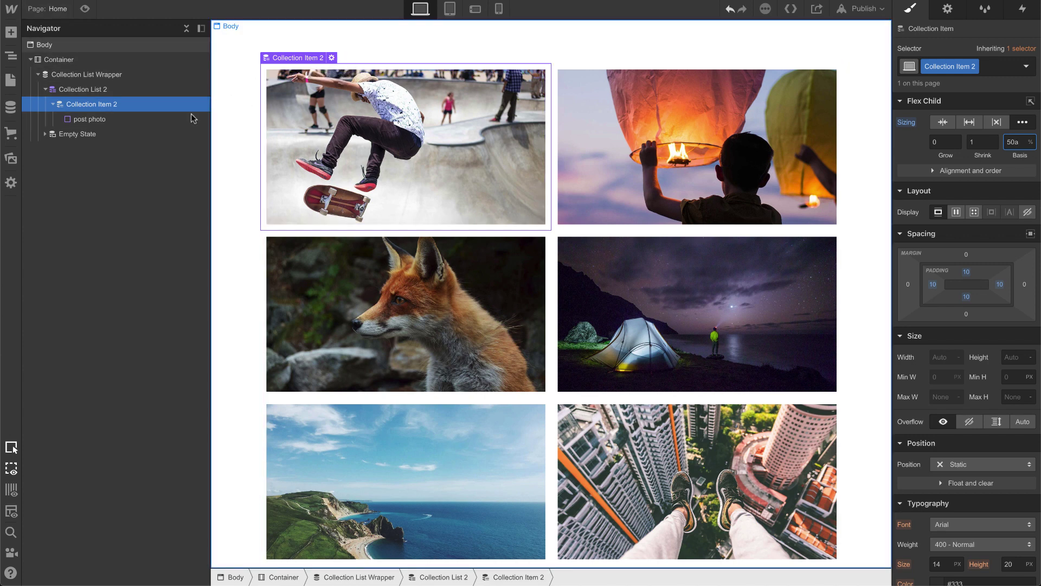
pyautogui.click(292, 84)
pyautogui.press('a')
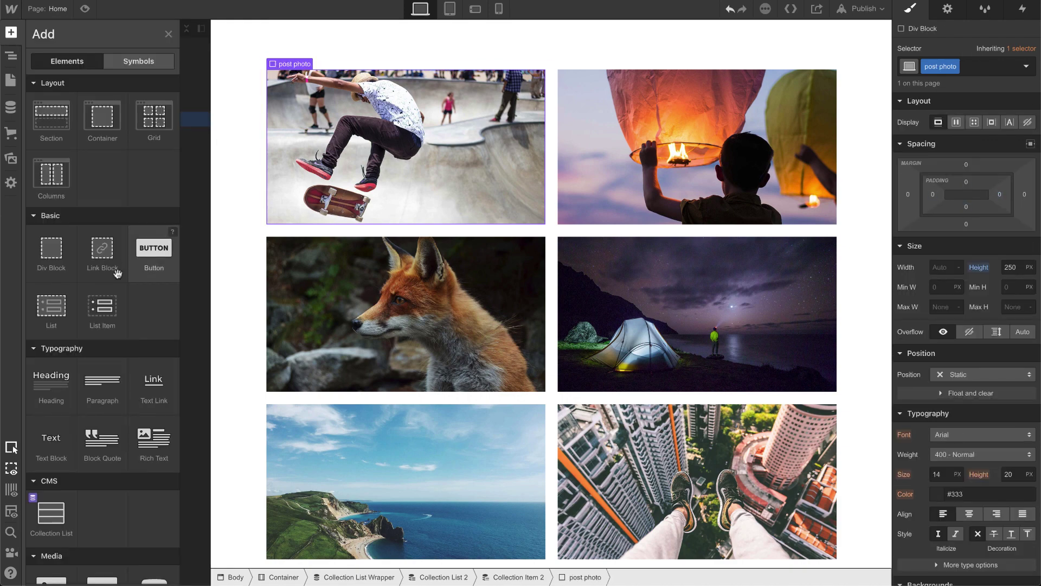
pyautogui.scroll(-10, 117, 272)
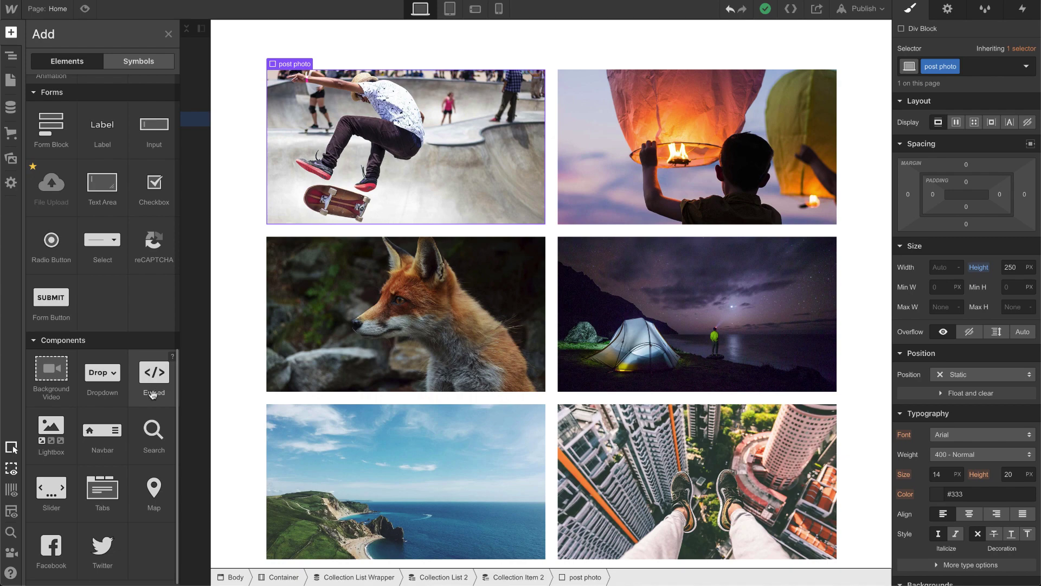
pyautogui.moveTo(153, 395); pyautogui.dragTo(123, 60)
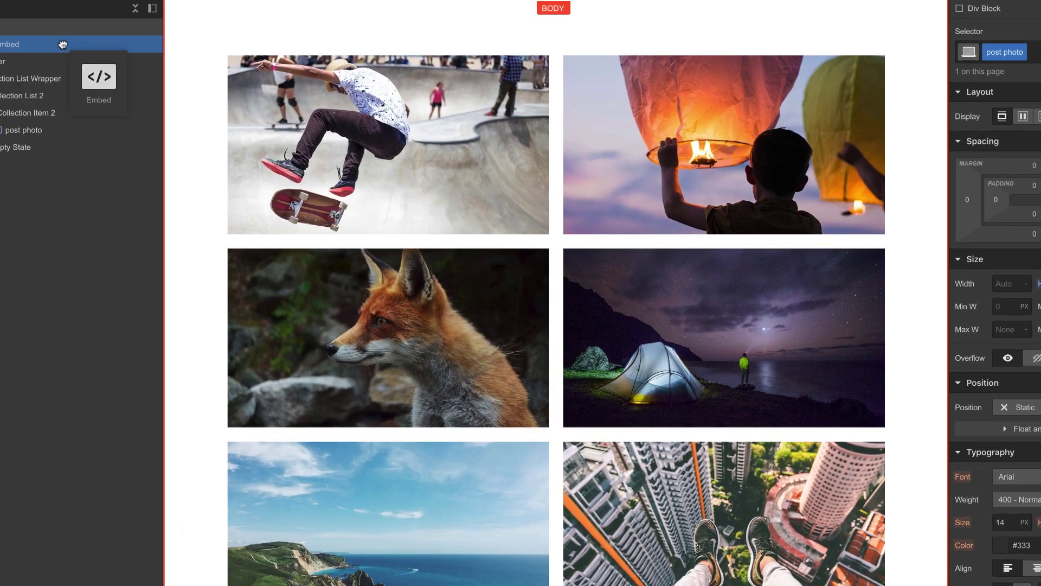
# Step: Write a style block containing .collection-item-2 {flex: 0 100%;} in the embed and save
pyautogui.moveTo(62, 44); pyautogui.dragTo(62, 46)
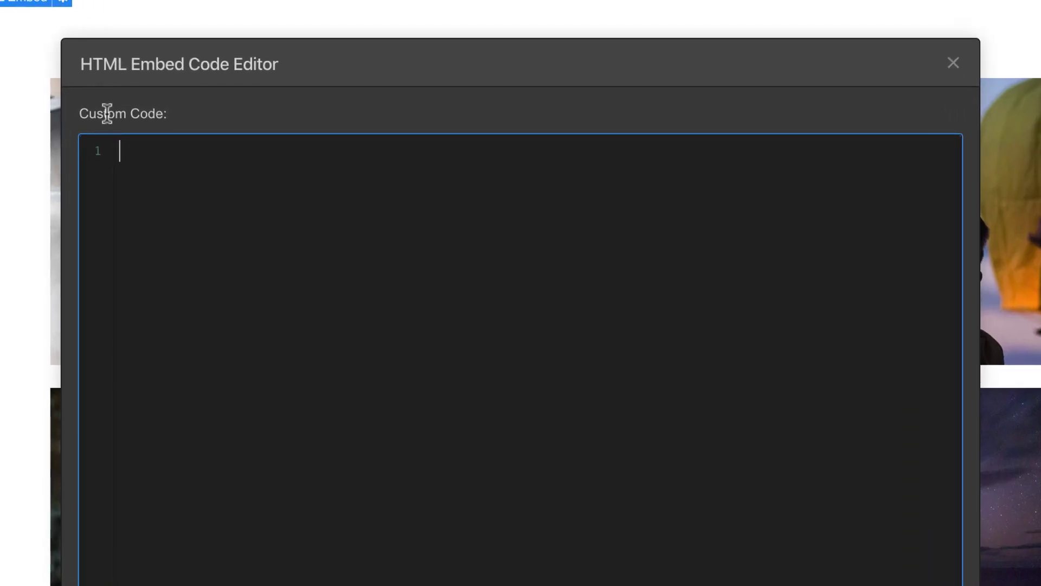
pyautogui.write('<style>')
pyautogui.press('Return')
pyautogui.press('Return')
pyautogui.write('</style>')
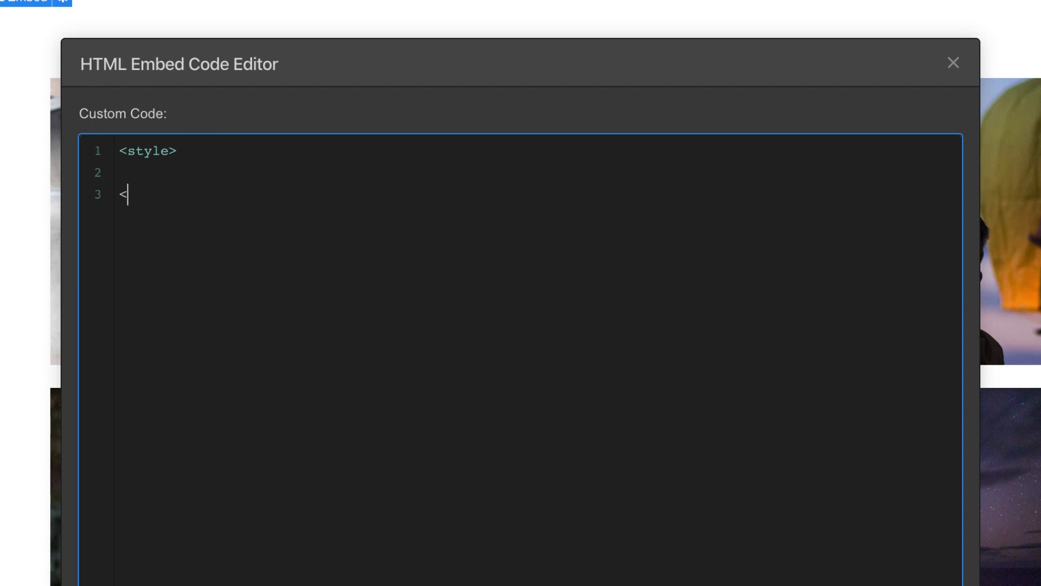
pyautogui.press('Return')
pyautogui.press('Return')
pyautogui.write('.collection-item-2')
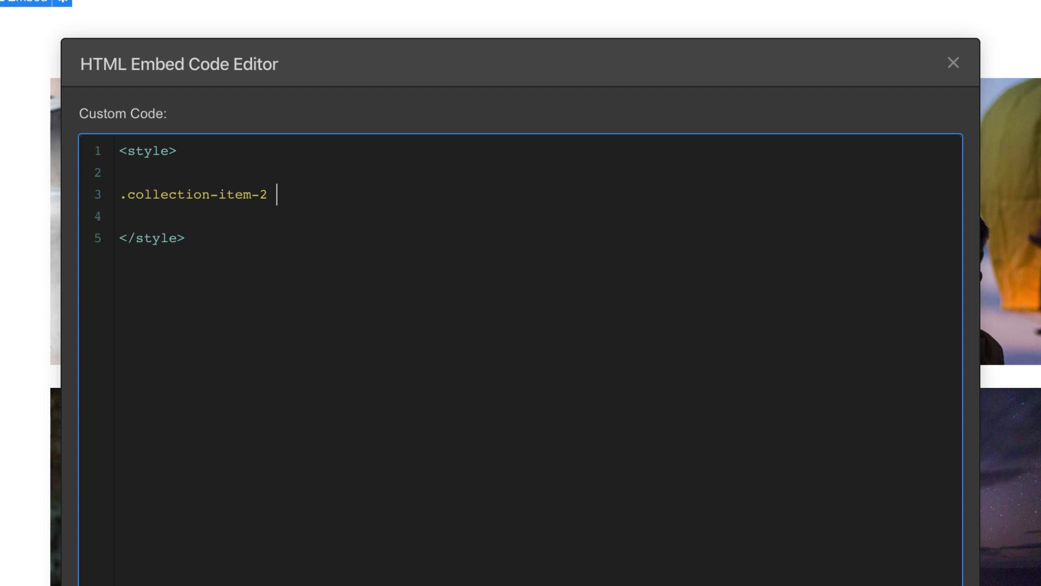
pyautogui.write(' {flex: 0 100%;}')
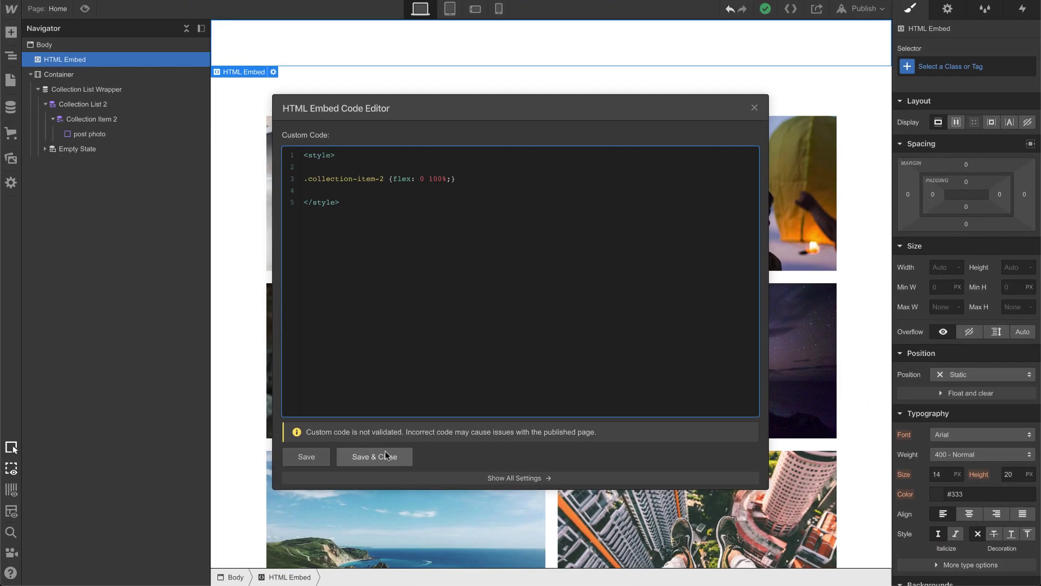
pyautogui.click(380, 457)
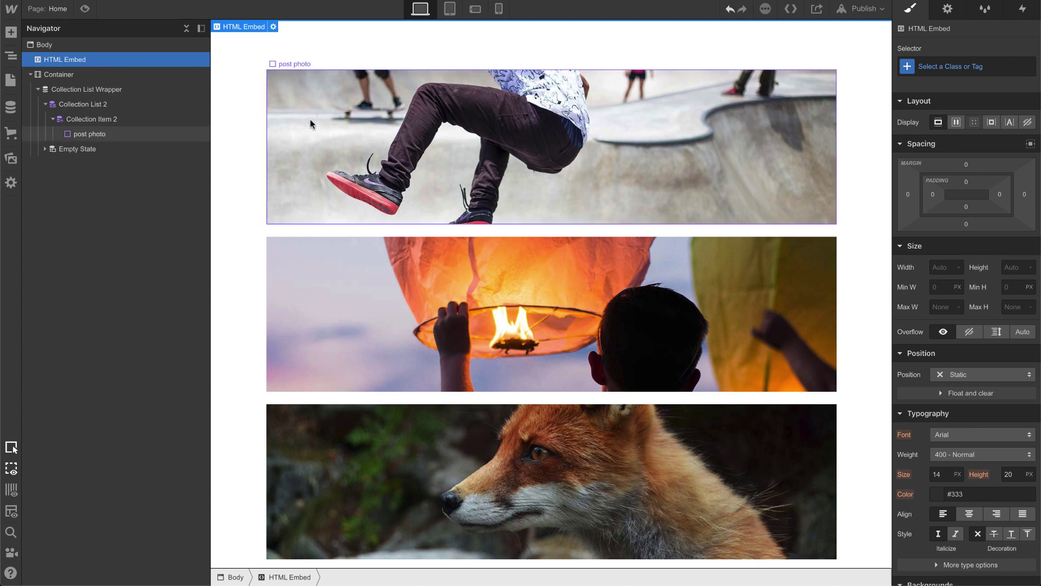
# Step: Change the embed rule to target .collection-item-2:nth-child(3n+1), save it, and check the photo layout
pyautogui.click(947, 9)
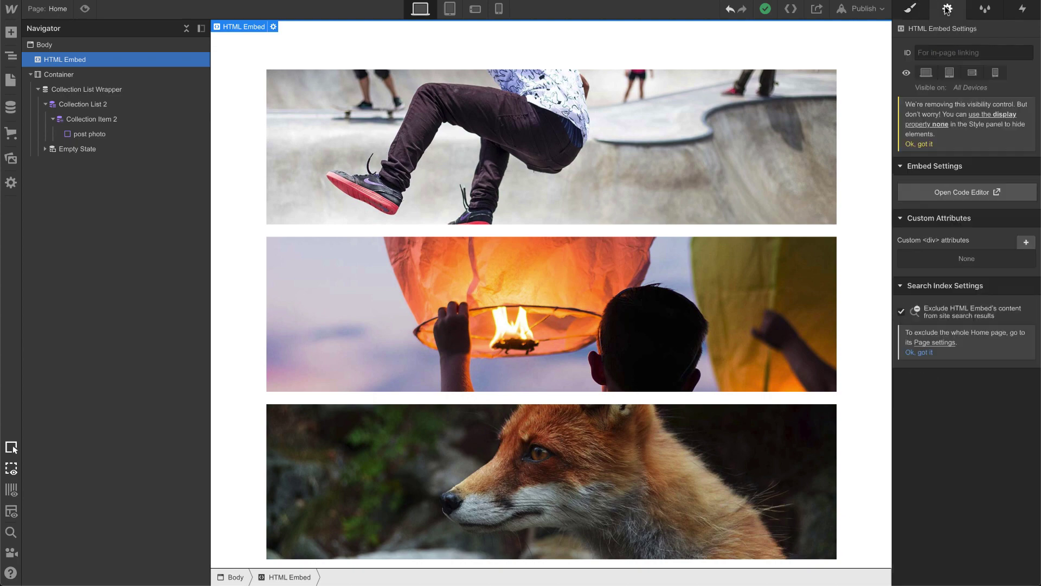
pyautogui.click(944, 193)
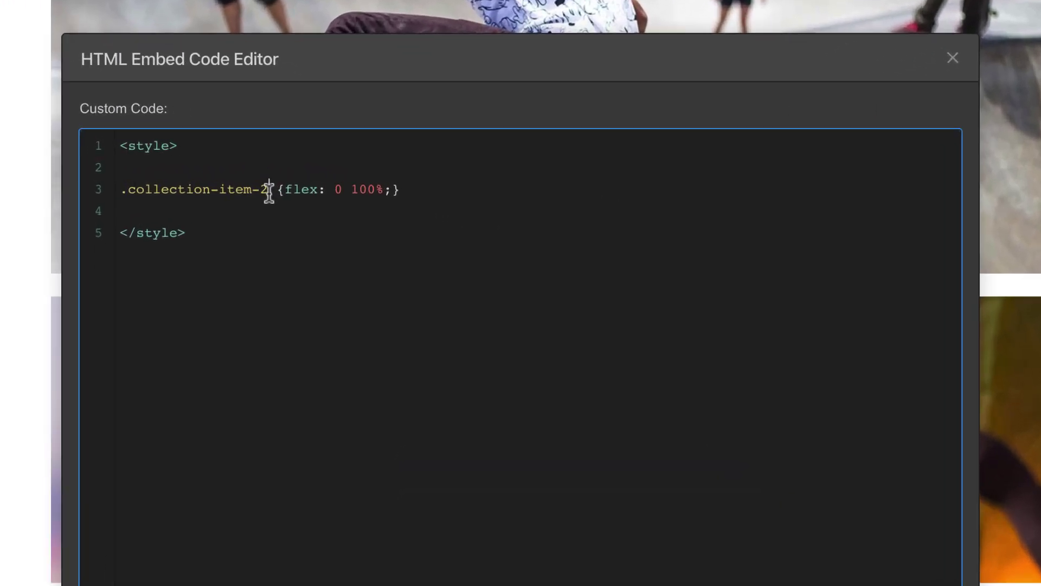
pyautogui.write(':nth-child(3n+1)')
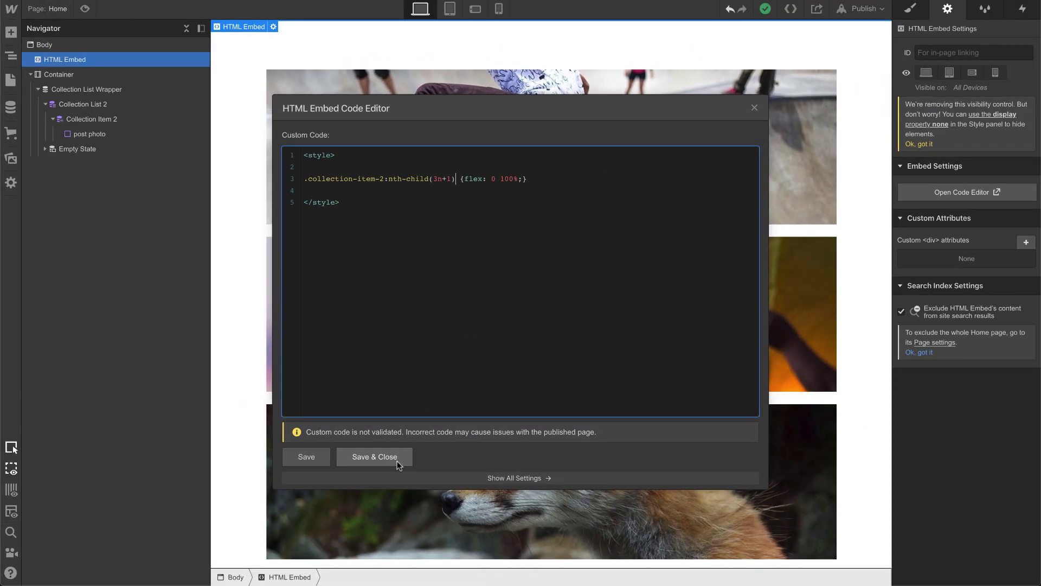
pyautogui.moveTo(523, 107); pyautogui.dragTo(311, 129)
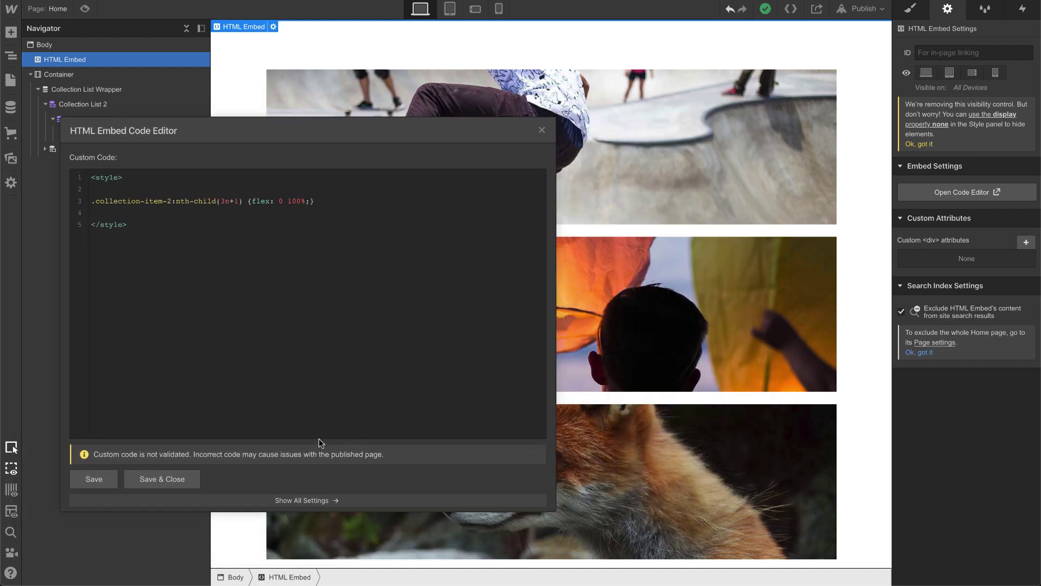
pyautogui.click(161, 484)
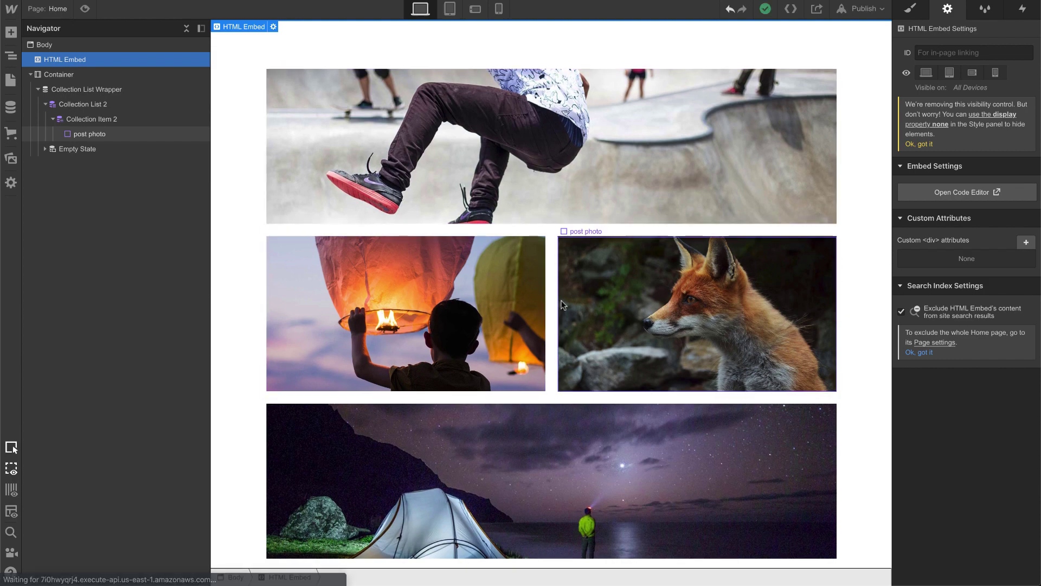
pyautogui.scroll(-5, 561, 301)
pyautogui.scroll(-3, 561, 304)
pyautogui.scroll(-3, 575, 287)
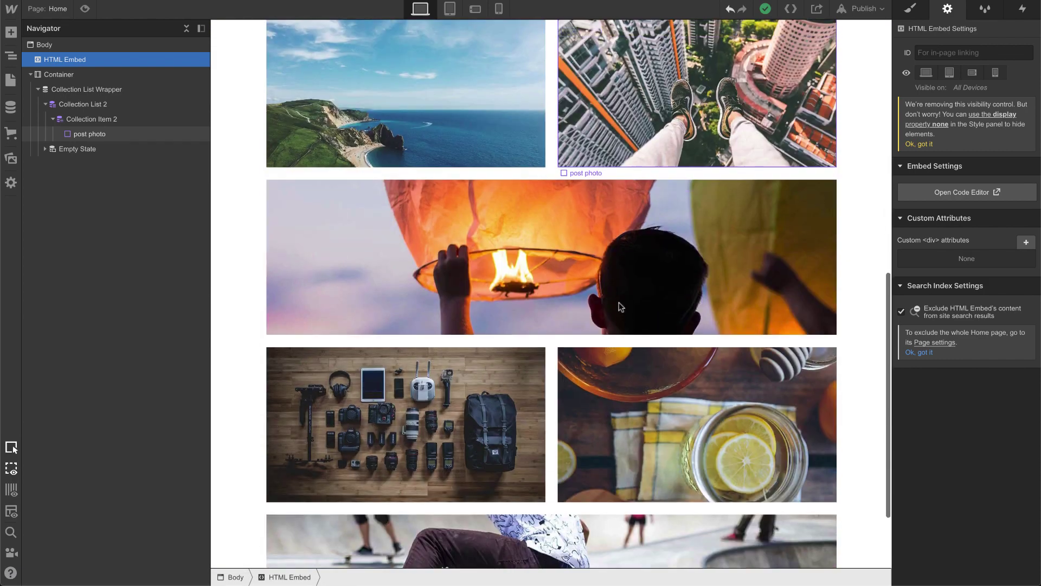
pyautogui.scroll(-2, 579, 273)
pyautogui.scroll(10, 561, 480)
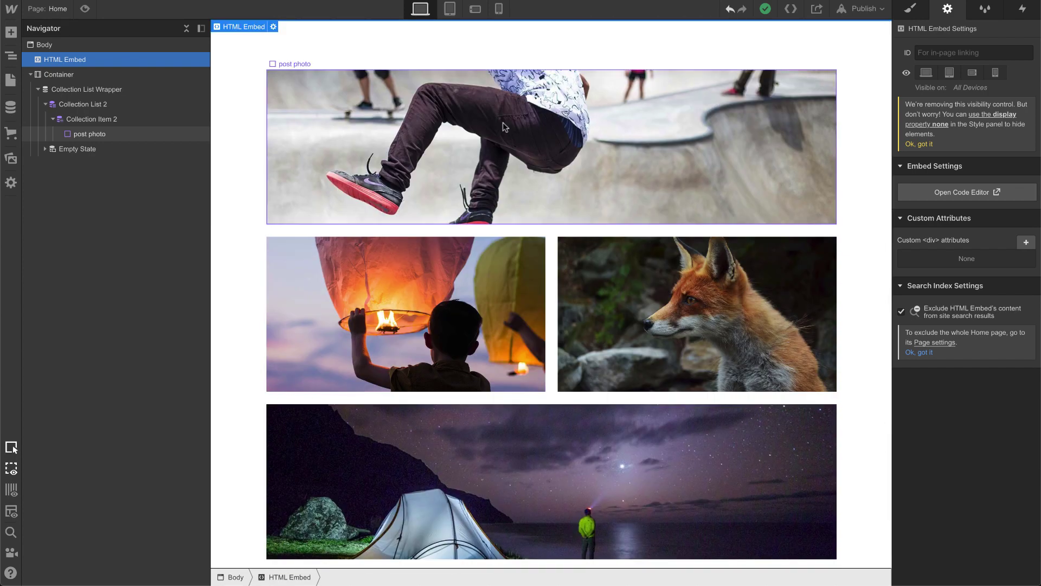
# Step: Review the embed's custom code and close the editor without changes
pyautogui.click(967, 191)
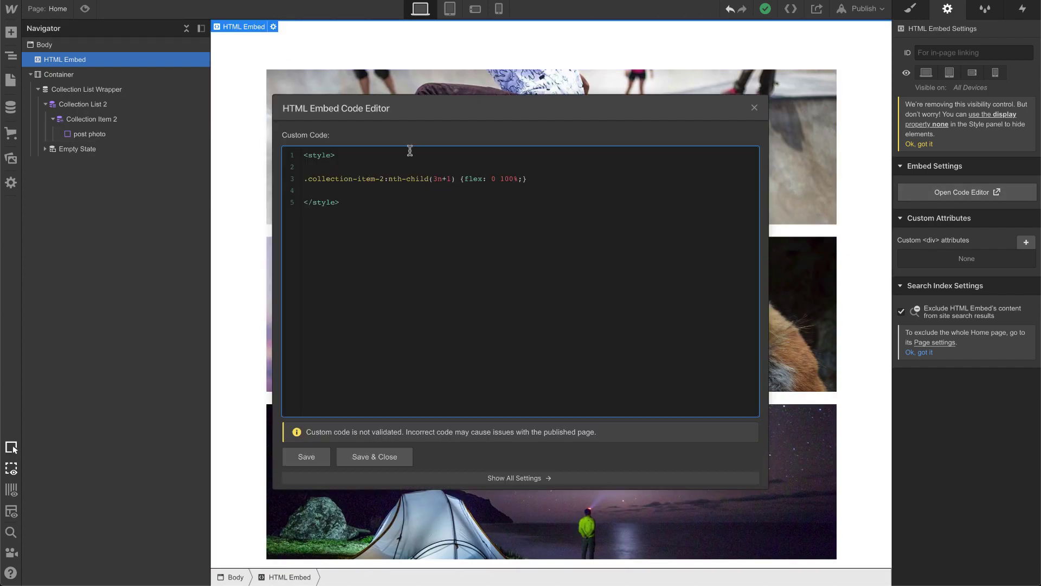
pyautogui.moveTo(367, 204); pyautogui.dragTo(269, 129)
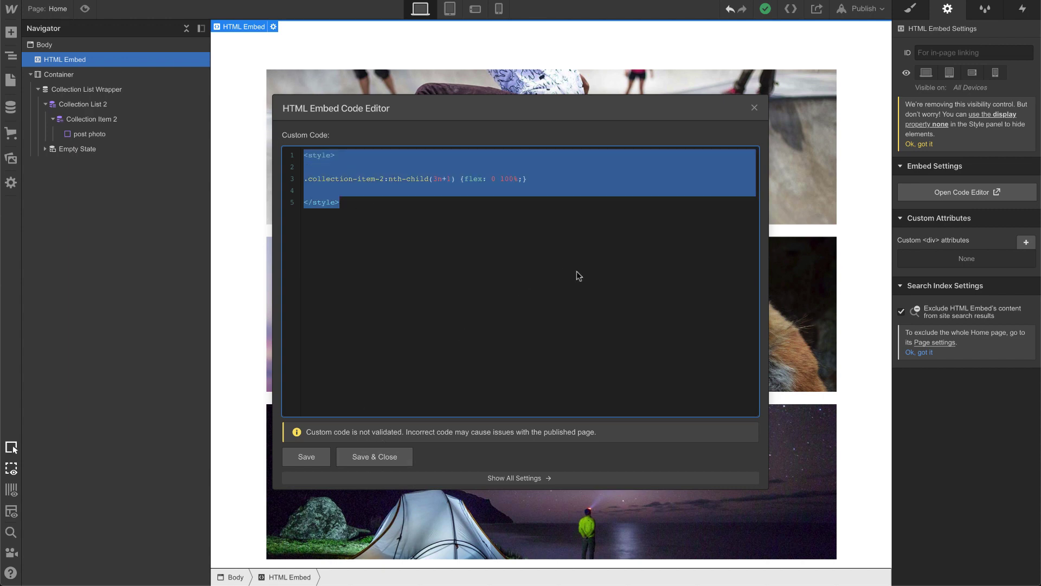
pyautogui.click(754, 108)
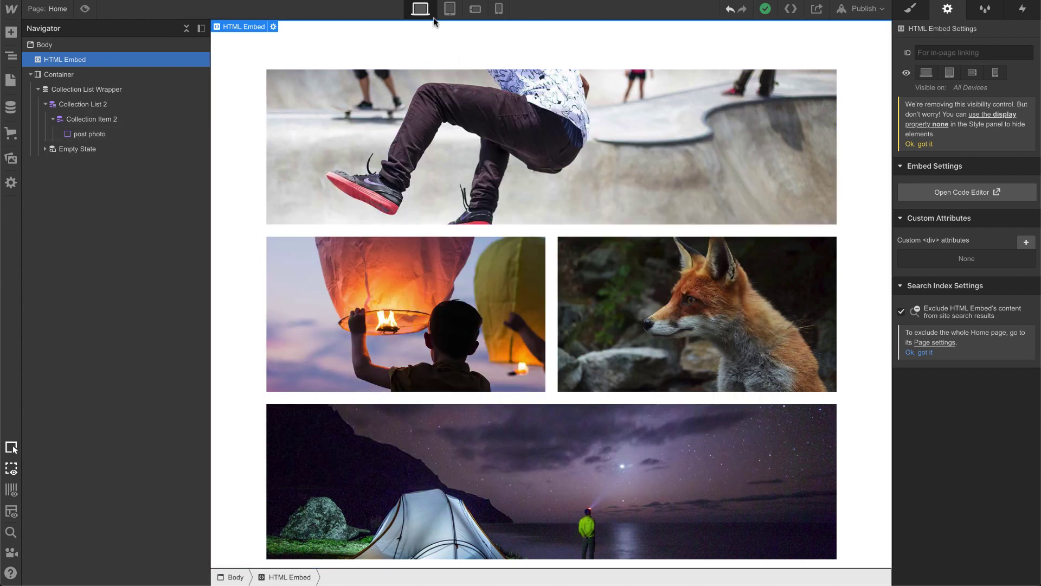
# Step: Preview the photos at Tablet, Phone Landscape and Phone Portrait widths, then save the embed code
pyautogui.click(450, 10)
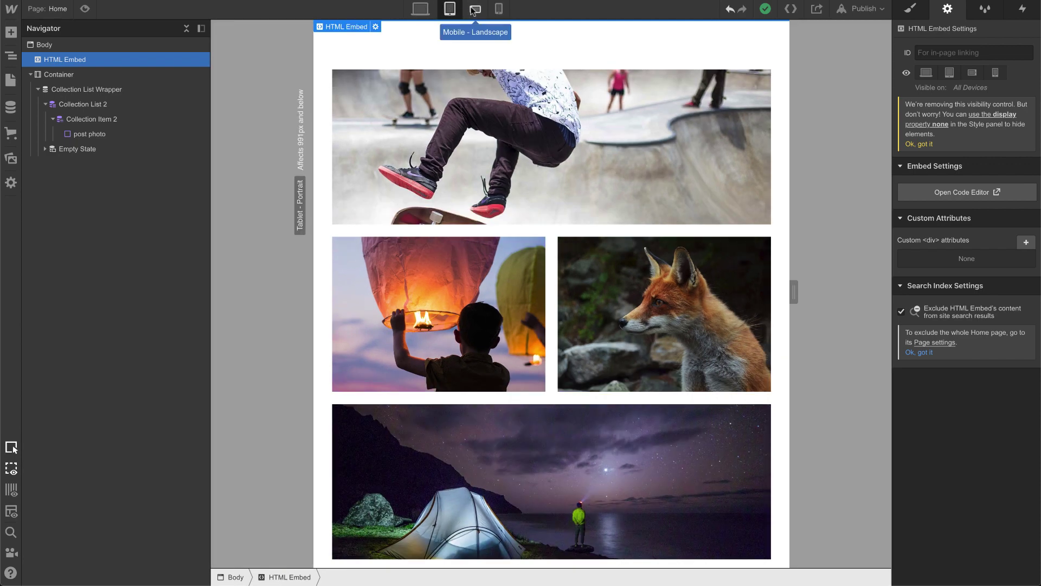
pyautogui.click(475, 10)
pyautogui.scroll(-5, 538, 157)
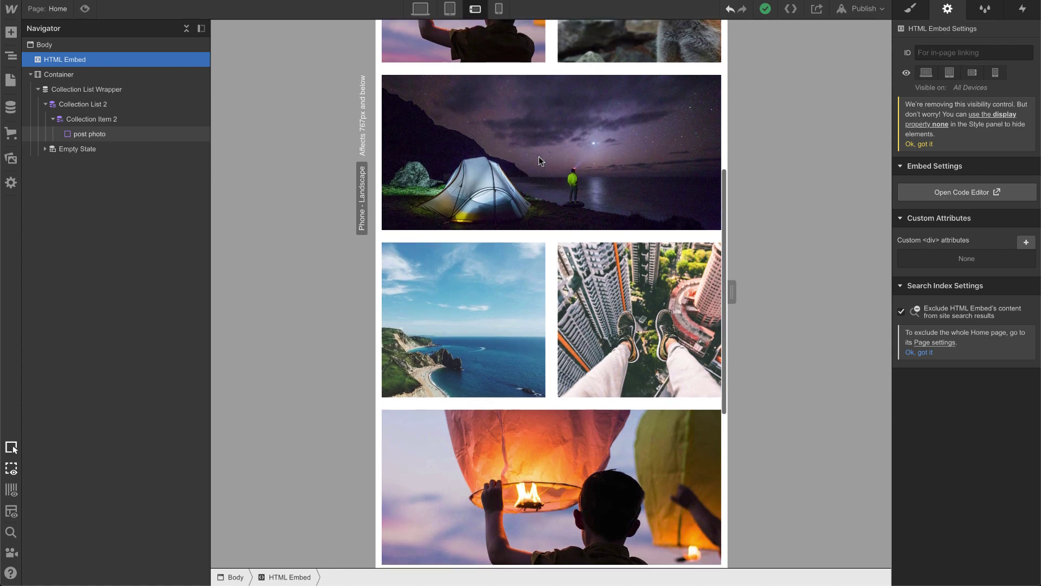
pyautogui.scroll(5, 539, 156)
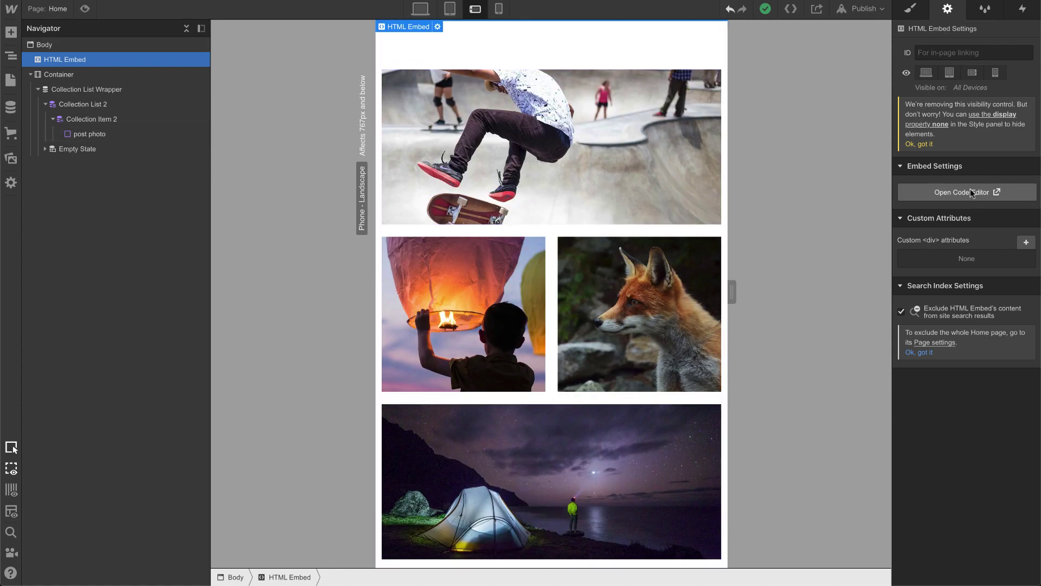
pyautogui.click(499, 8)
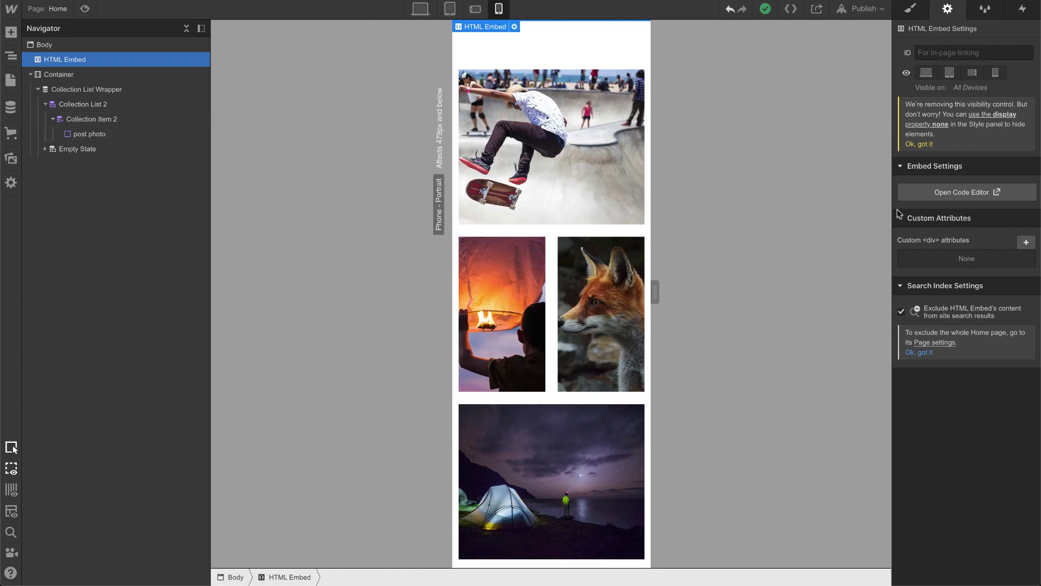
pyautogui.click(996, 191)
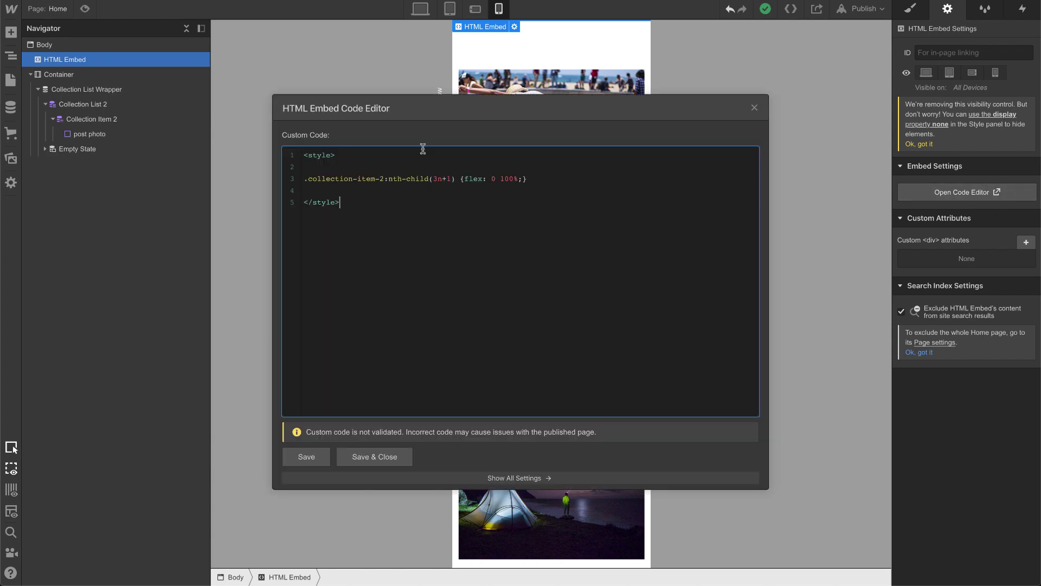
pyautogui.click(373, 456)
# Step: Give Collection Item 2 a 100% flex basis at Phone Portrait
pyautogui.click(549, 285)
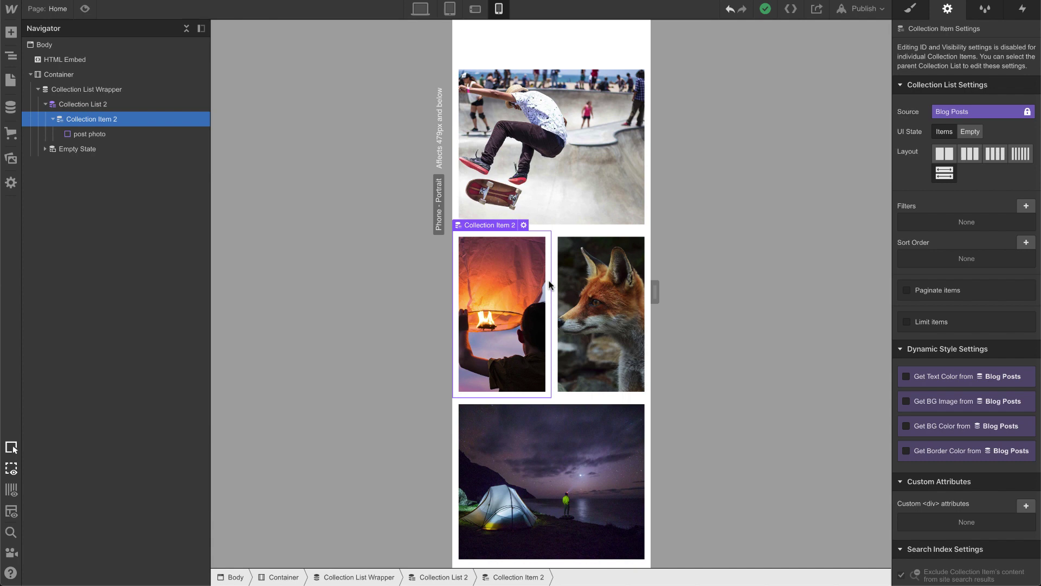
pyautogui.click(913, 9)
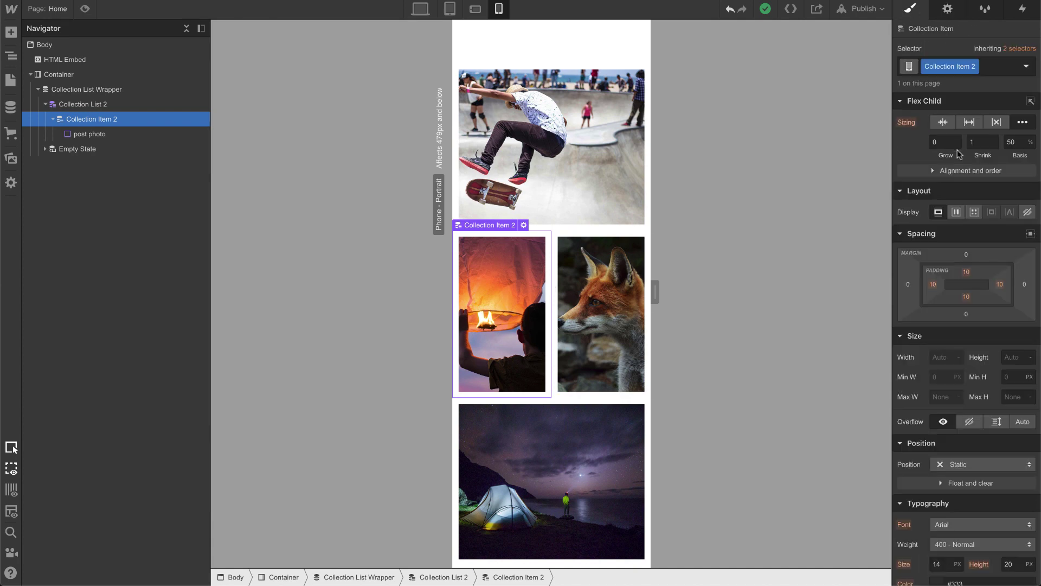
pyautogui.click(1011, 143)
pyautogui.write('100')
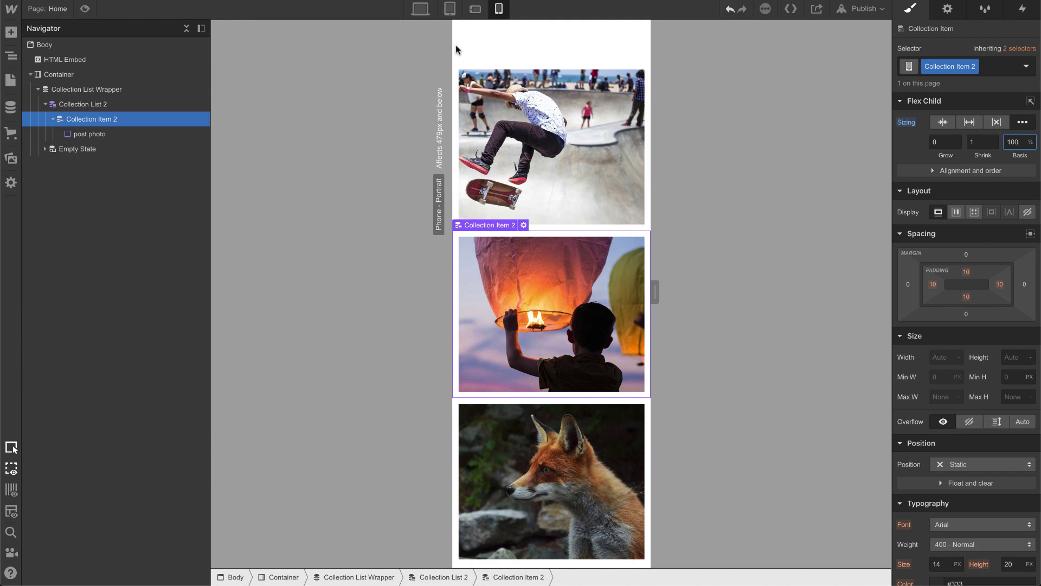
pyautogui.scroll(-10, 504, 249)
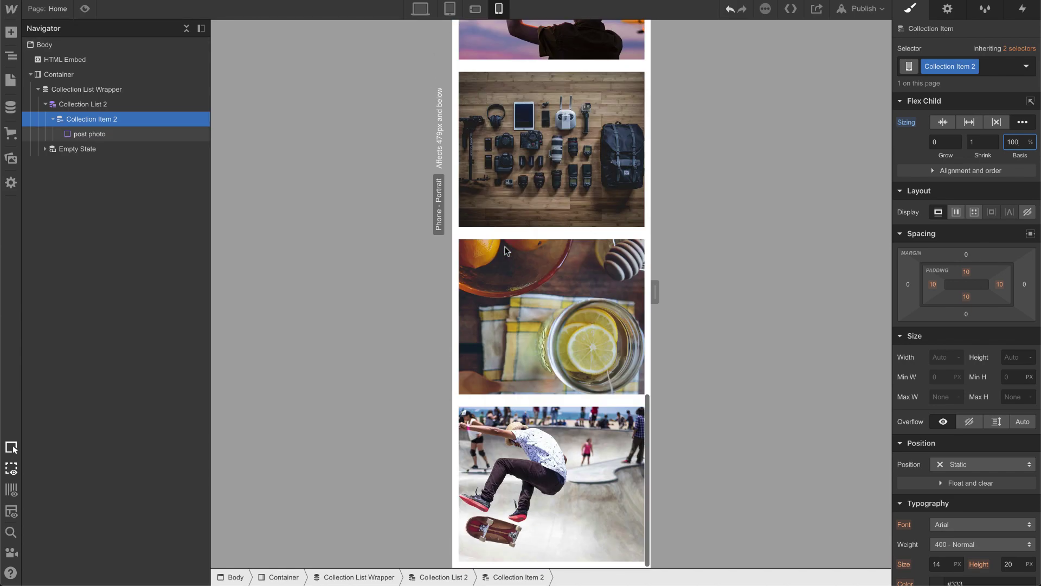
pyautogui.scroll(10, 505, 250)
# Step: Check the layout at Phone Landscape and Tablet, then return to Desktop
pyautogui.click(475, 10)
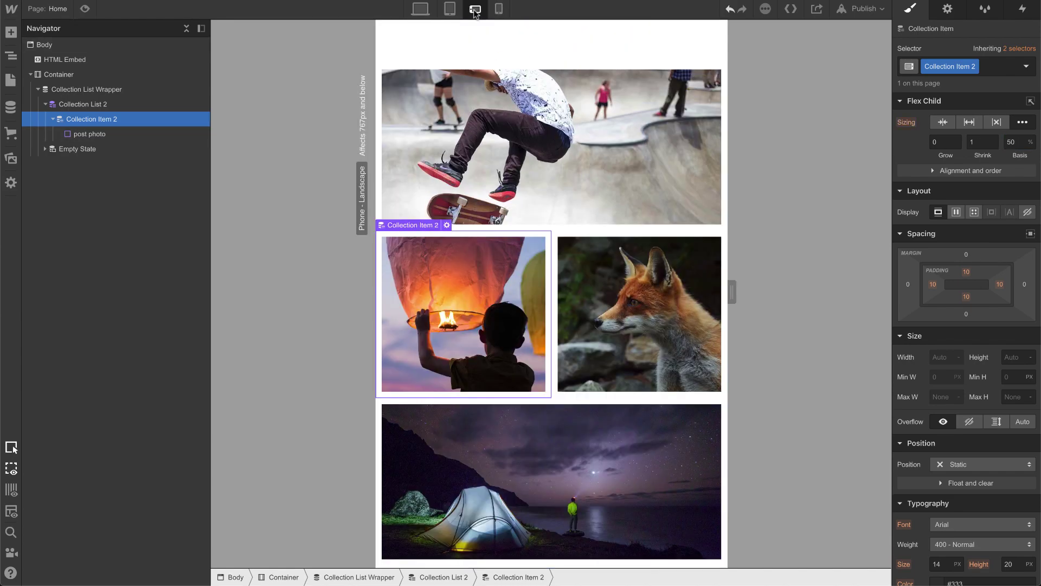
pyautogui.click(450, 9)
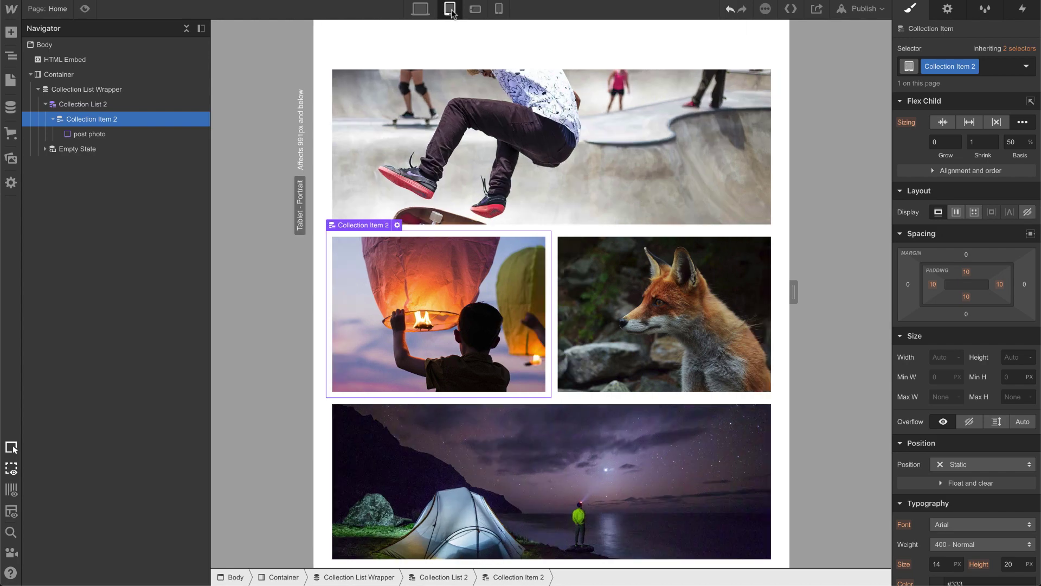
pyautogui.click(421, 11)
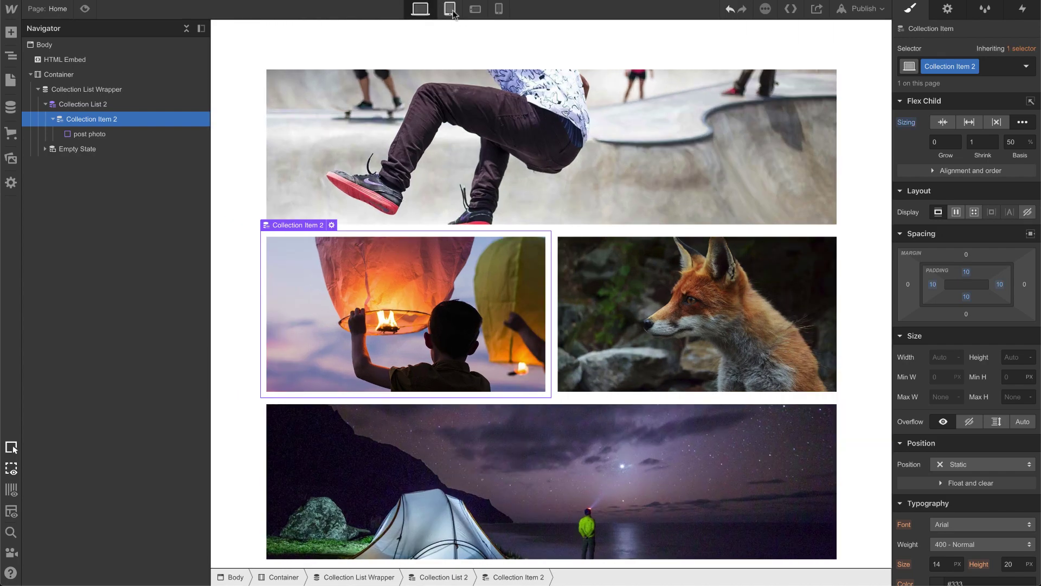